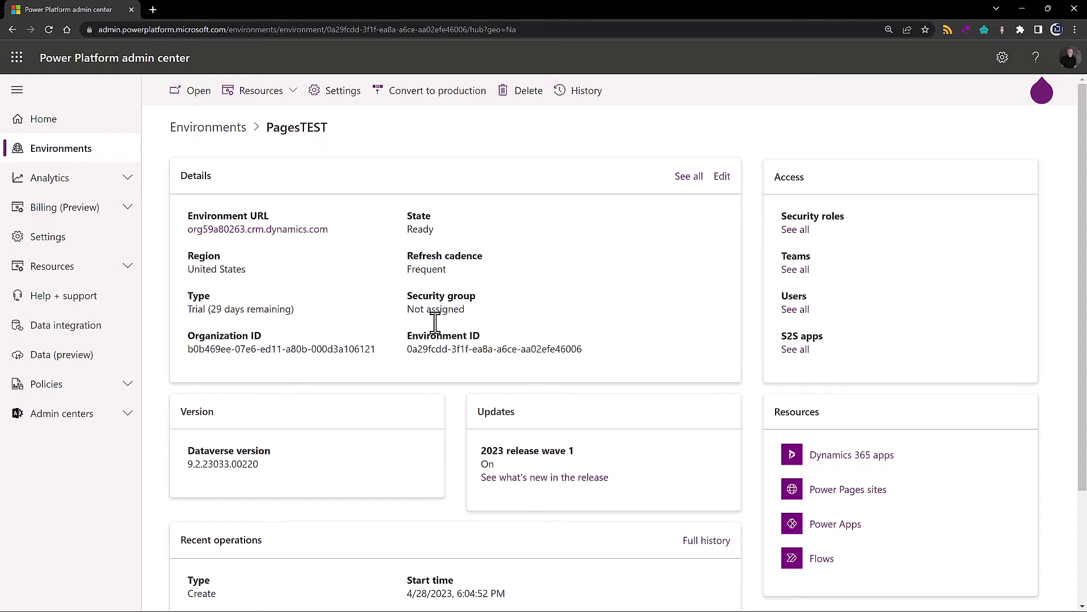
Enable the enhanced data model (preview) for PagesTEST's Power Pages sites and review the package details.
left_click(867, 501)
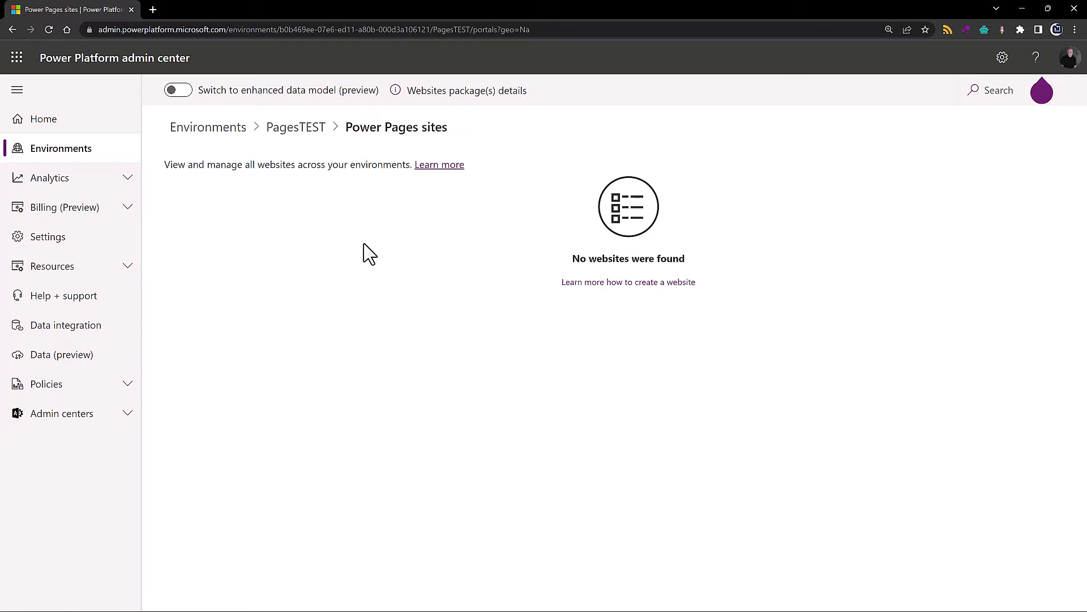
left_click(178, 91)
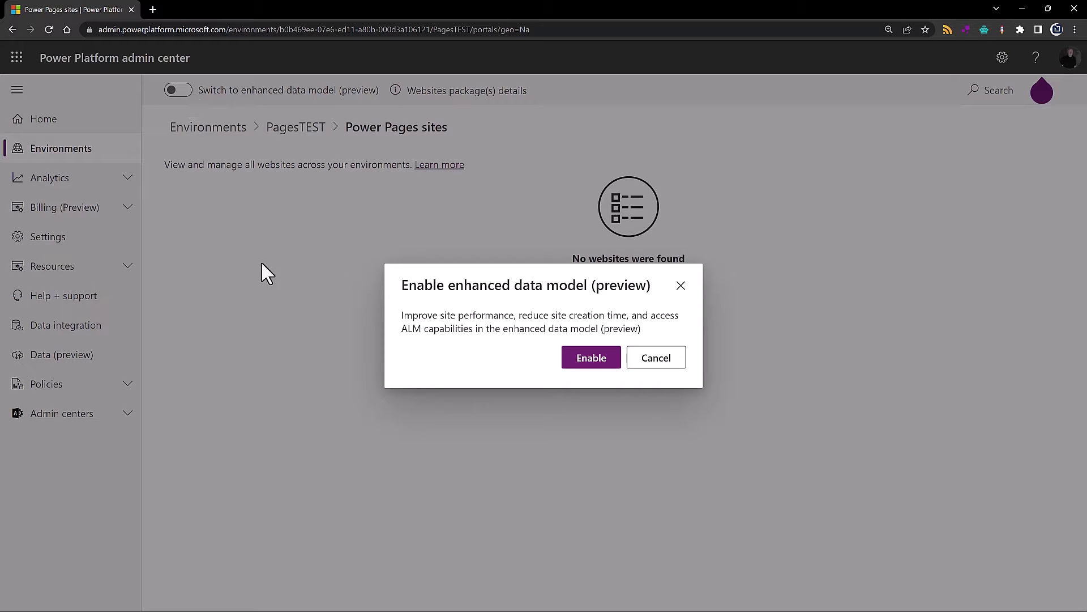
left_click(588, 361)
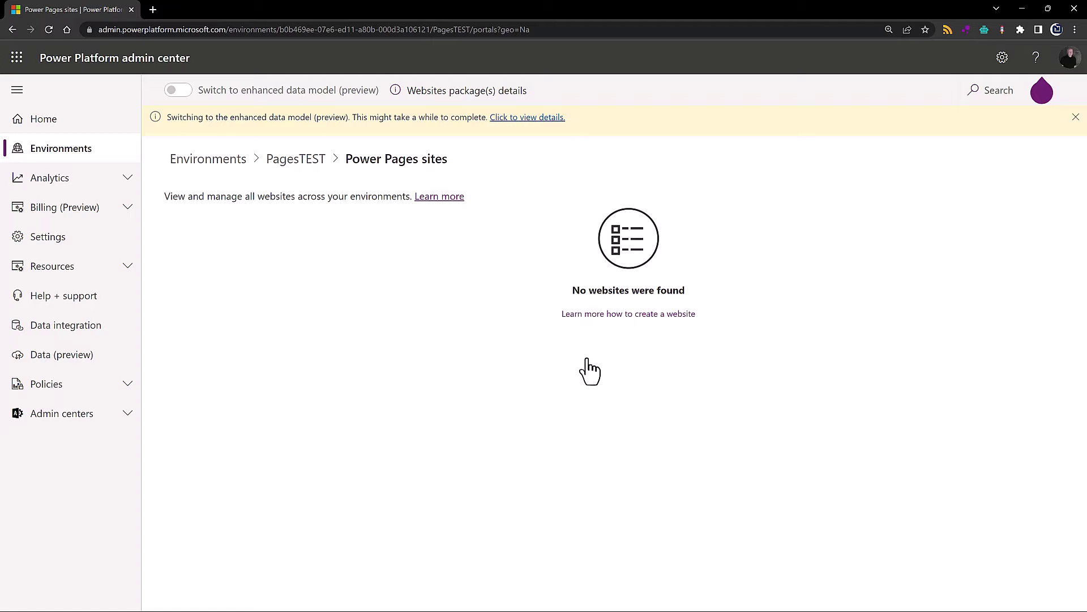
left_click(524, 119)
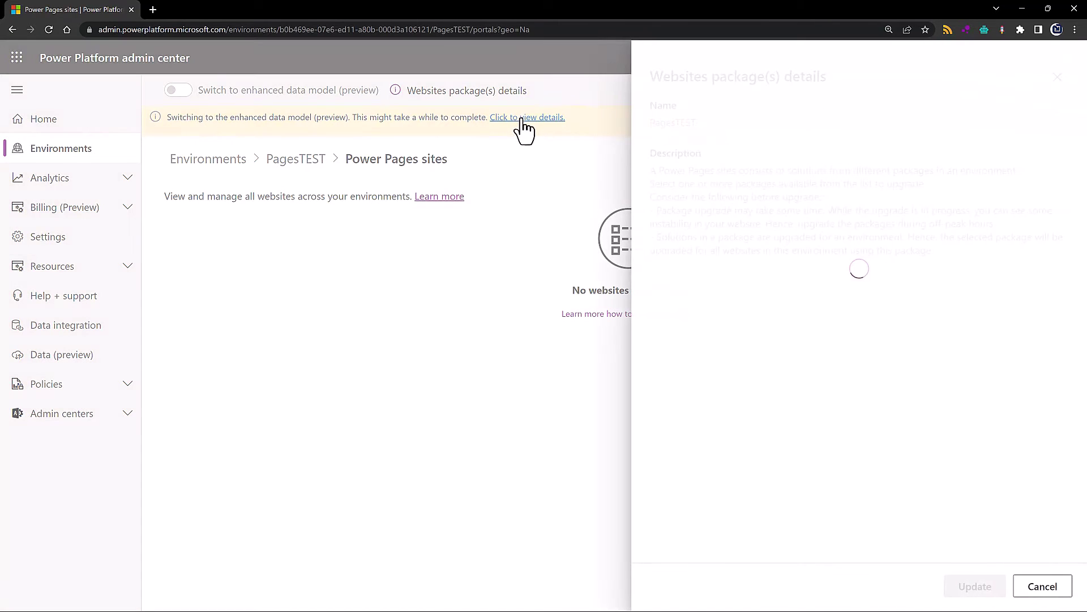
left_click(524, 118)
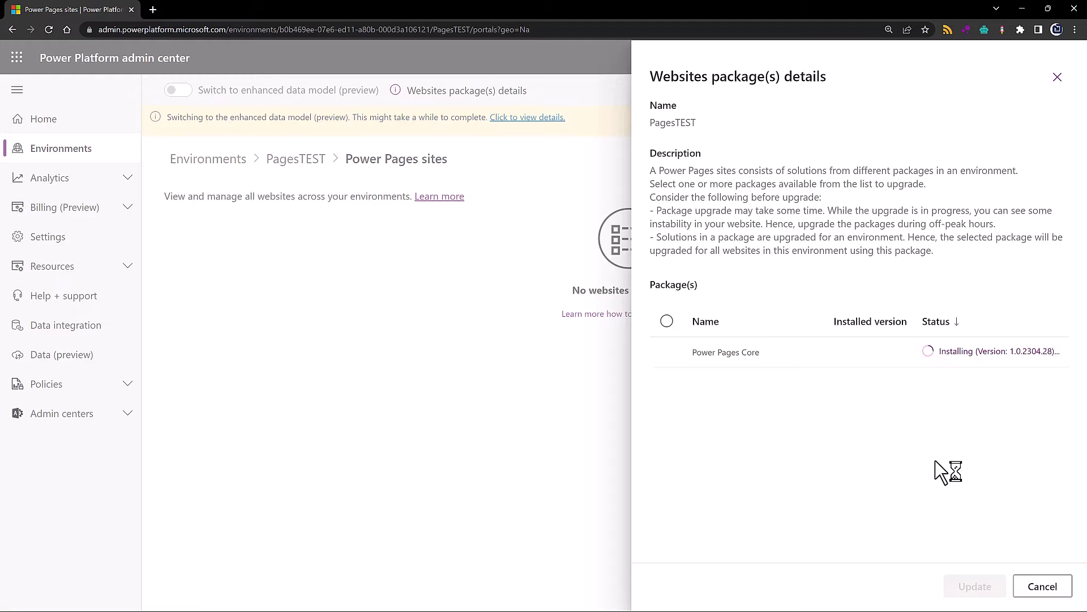
left_click(1058, 77)
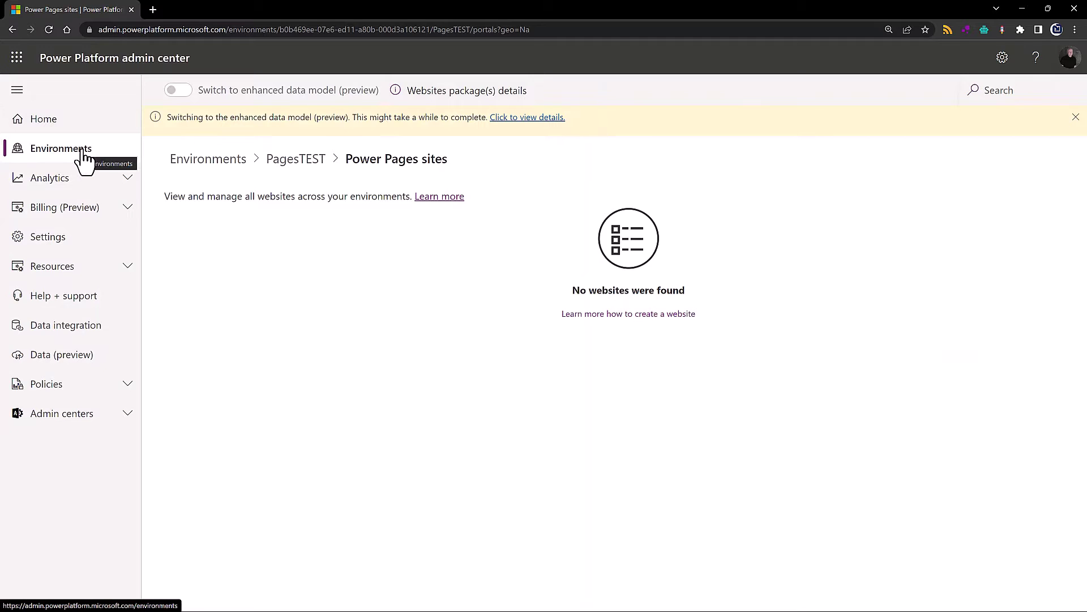
Create a new site, Site 1, from the Starter layout 1 template.
left_click(153, 9)
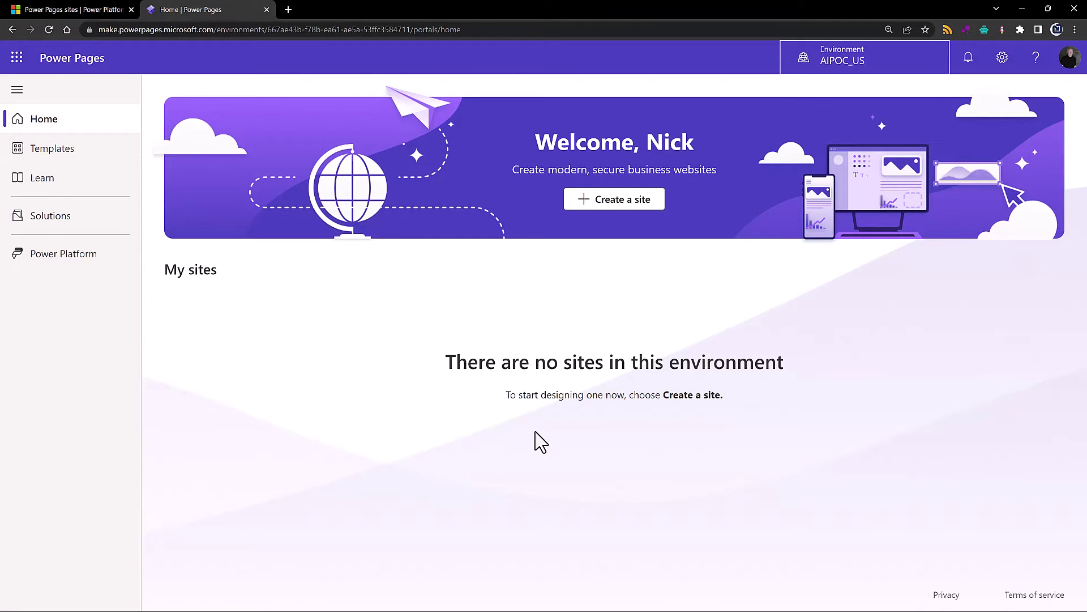
left_click(615, 201)
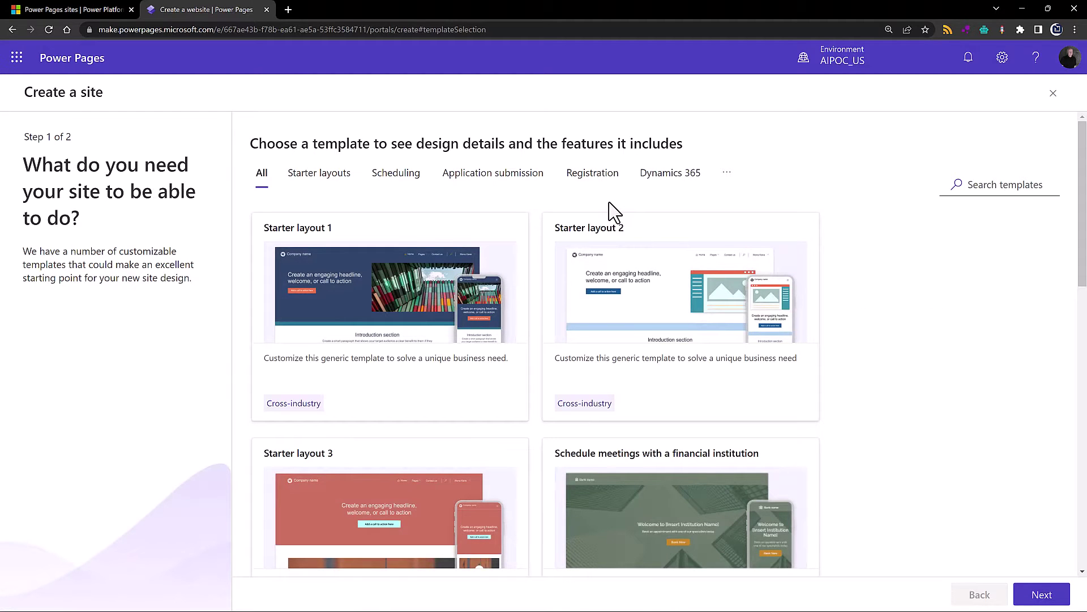
mouse_move(421, 244)
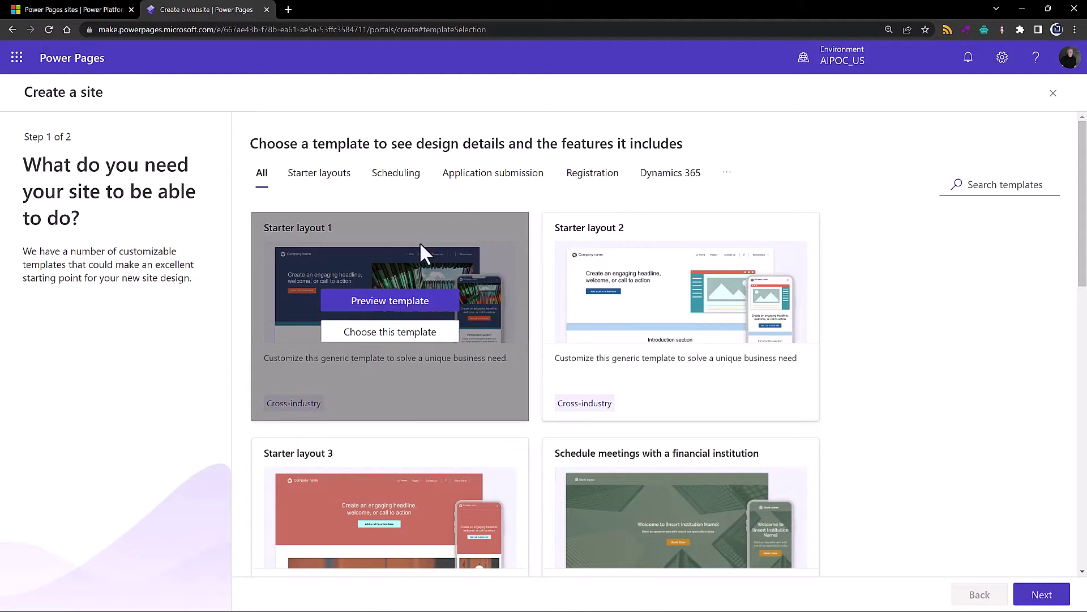
left_click(393, 338)
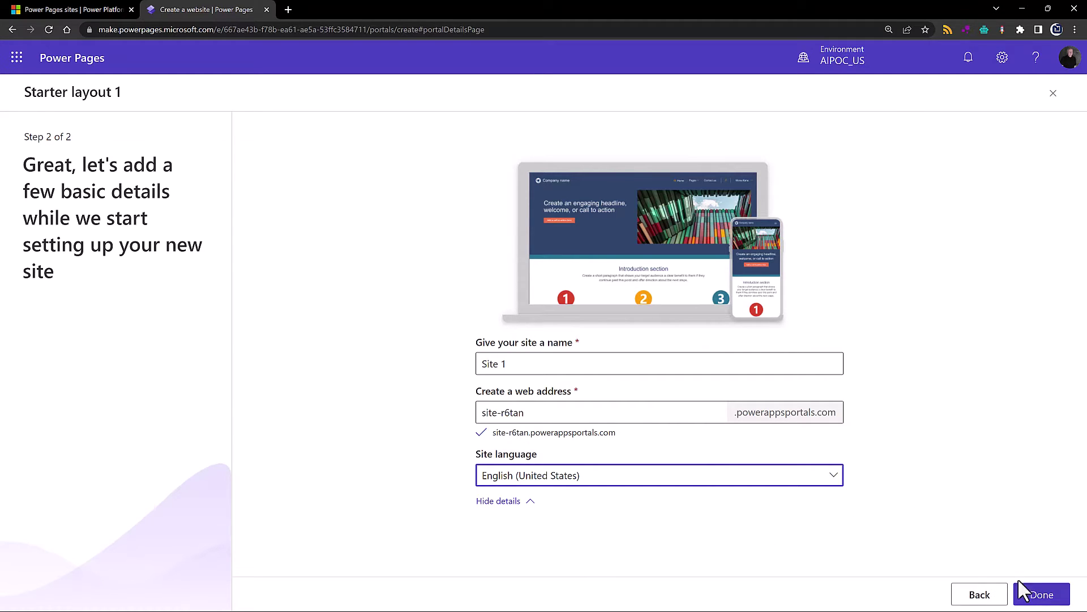
left_click(1045, 599)
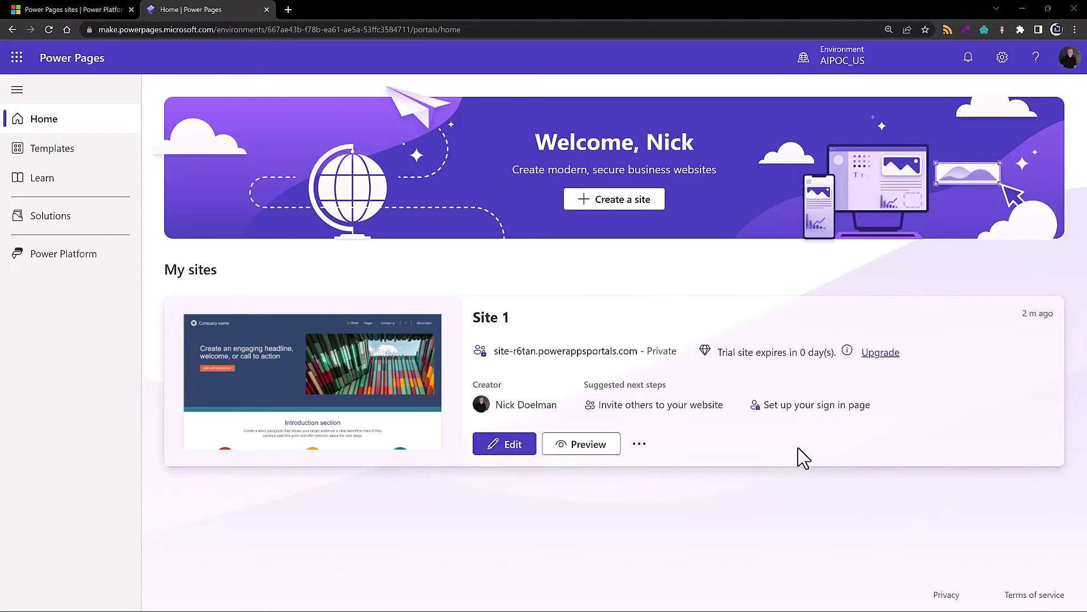
Open Site 1, check its site details, and retitle the header 'Power Platform BOOST!'.
left_click(513, 450)
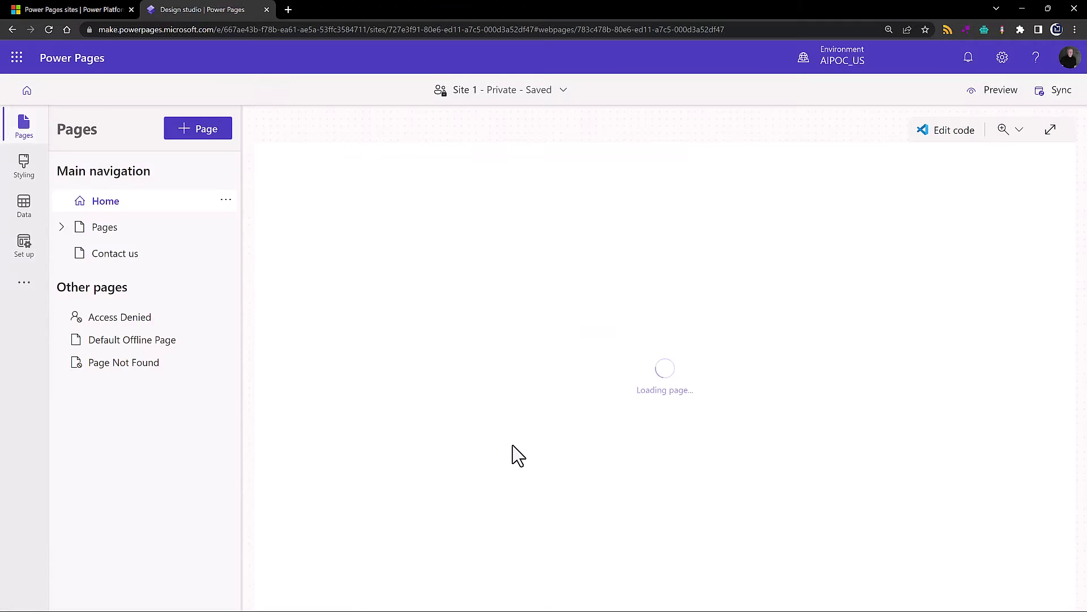
left_click(25, 249)
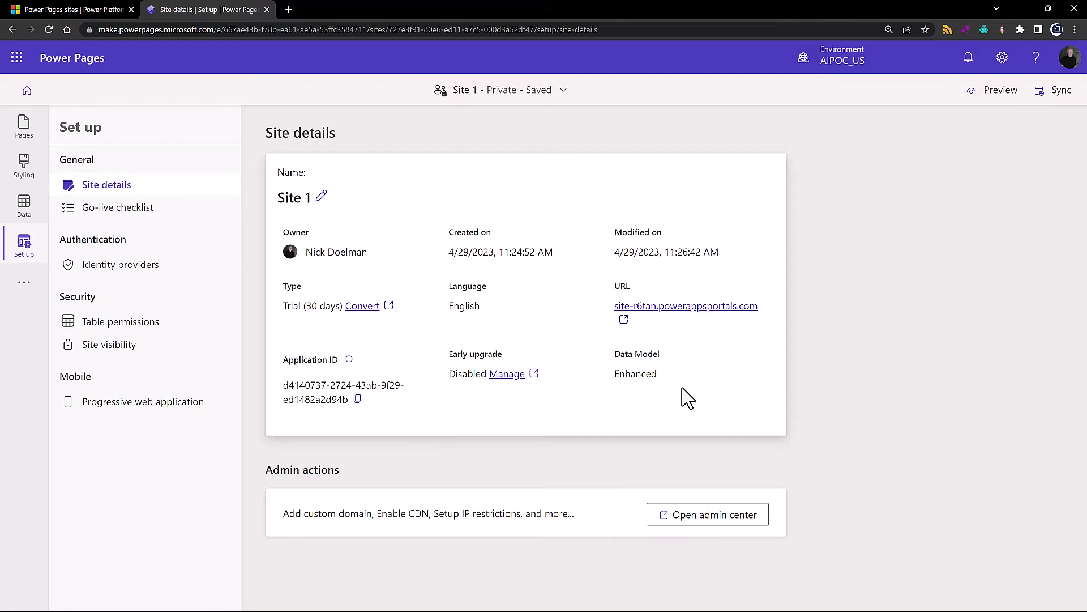
left_click(25, 135)
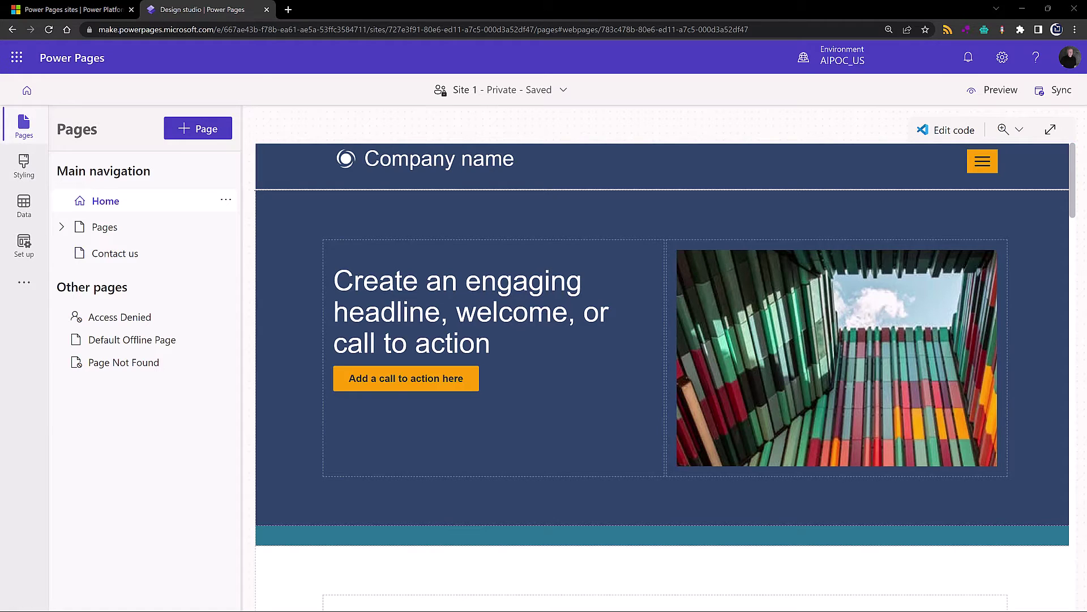
mouse_move(520, 189)
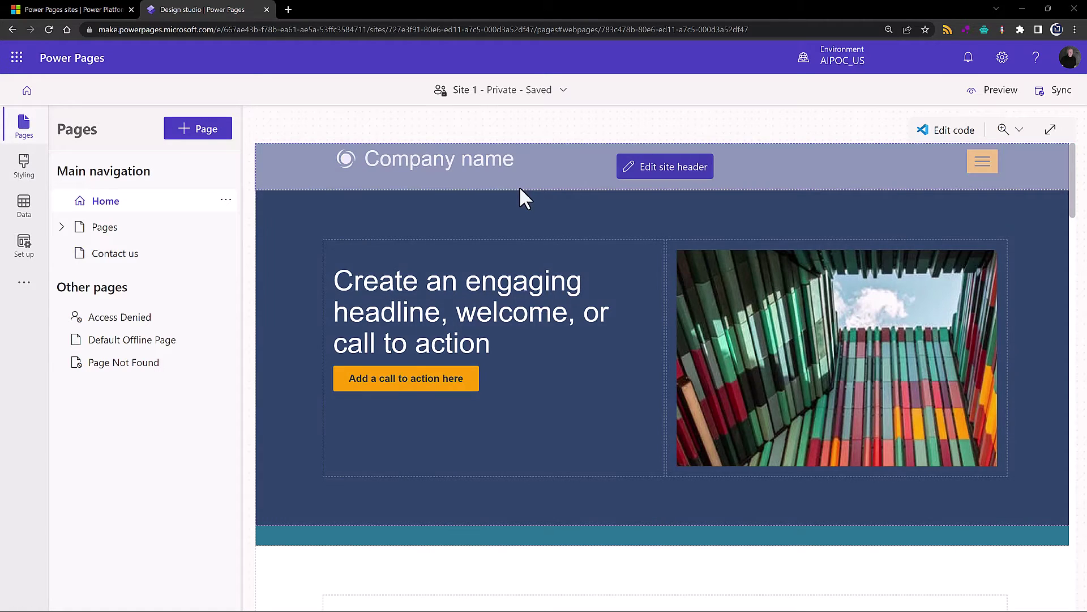
left_click(671, 172)
left_click_drag(542, 268, 444, 270)
type("Power Platform BOOST Podcast!")
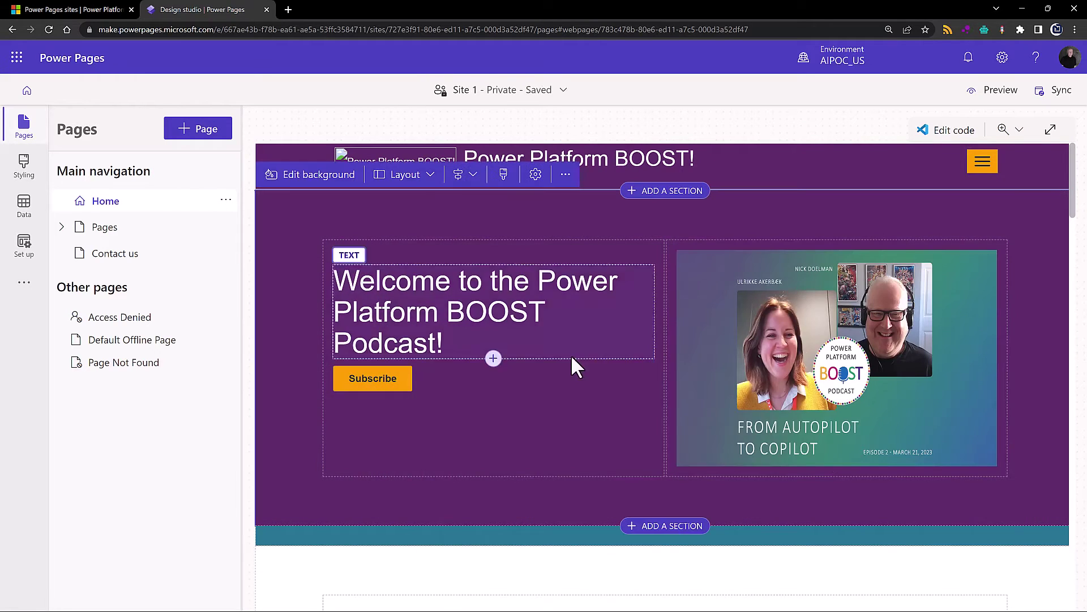
Give the hero section a single-column layout and podcast image, then preview at desktop size.
left_click(403, 174)
left_click(444, 209)
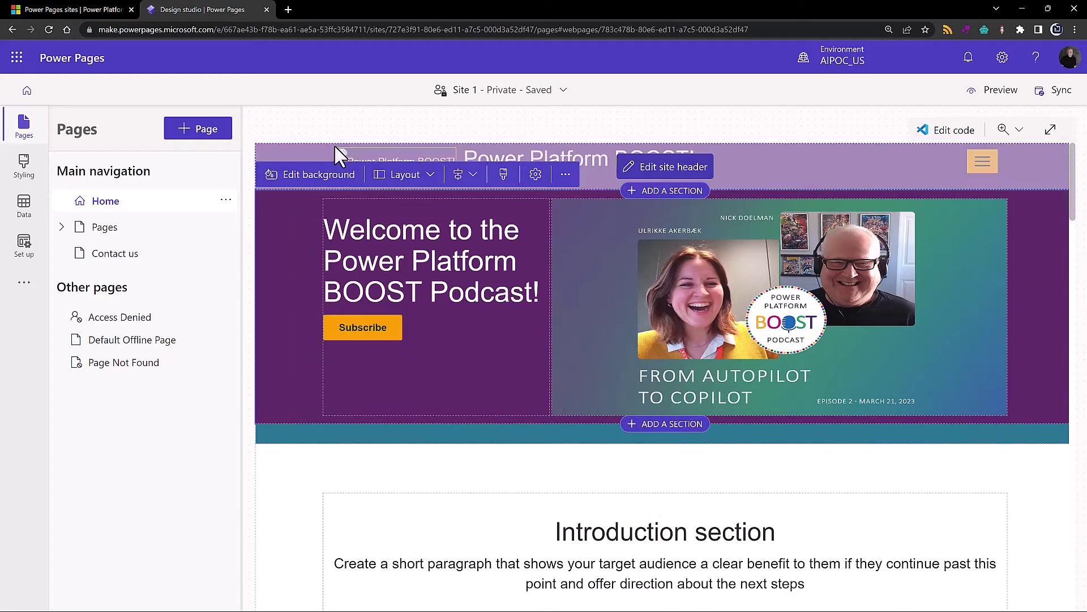
double_click(594, 359)
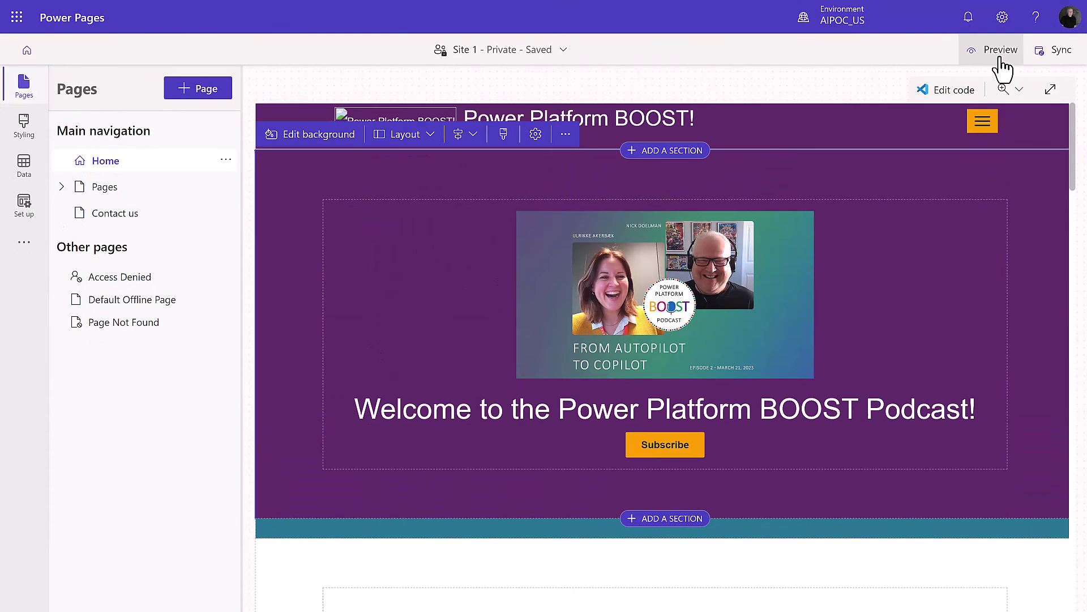
left_click(1000, 54)
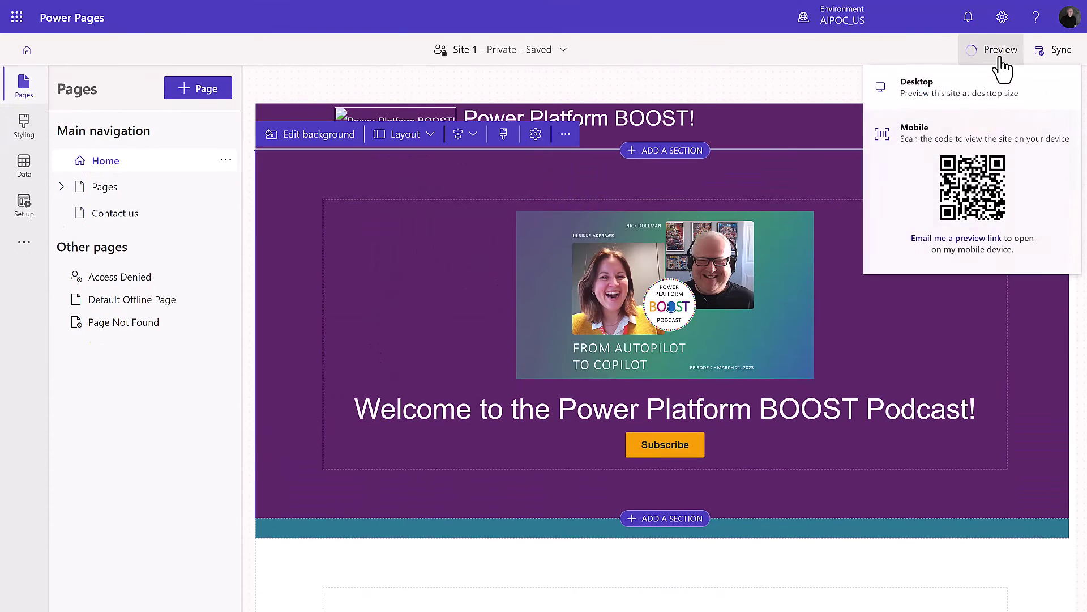
left_click(918, 102)
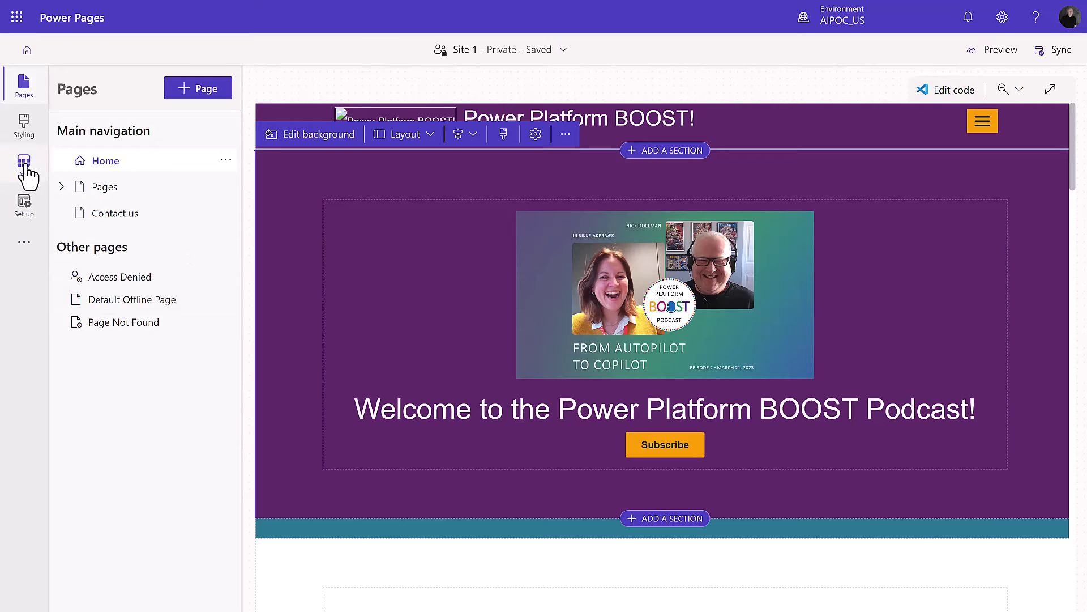
Review Site 1's website records in Portal Management, then return to Power Pages home.
left_click(26, 242)
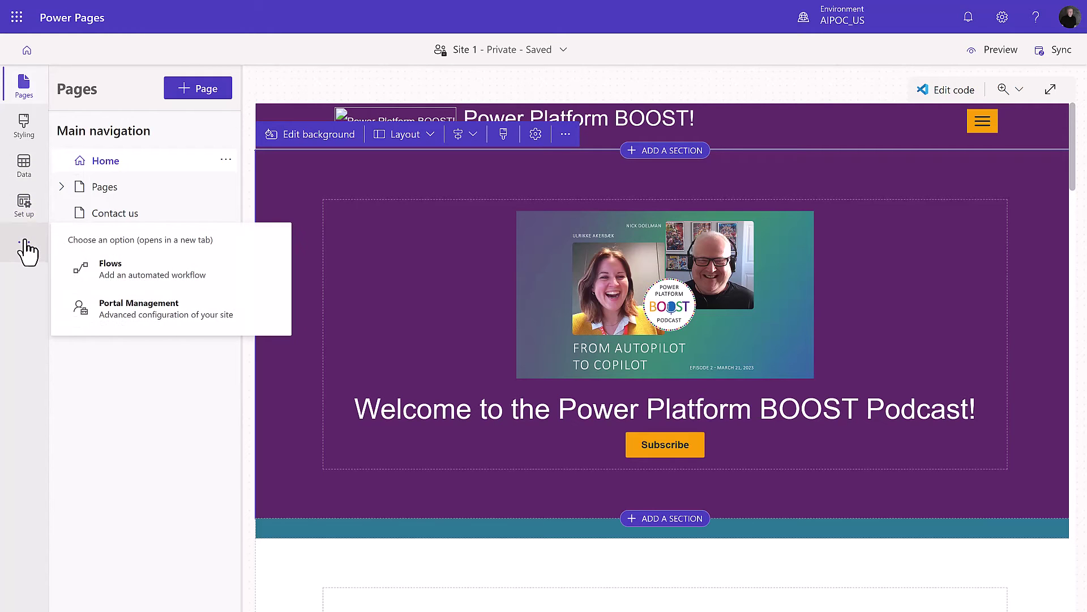
left_click(159, 313)
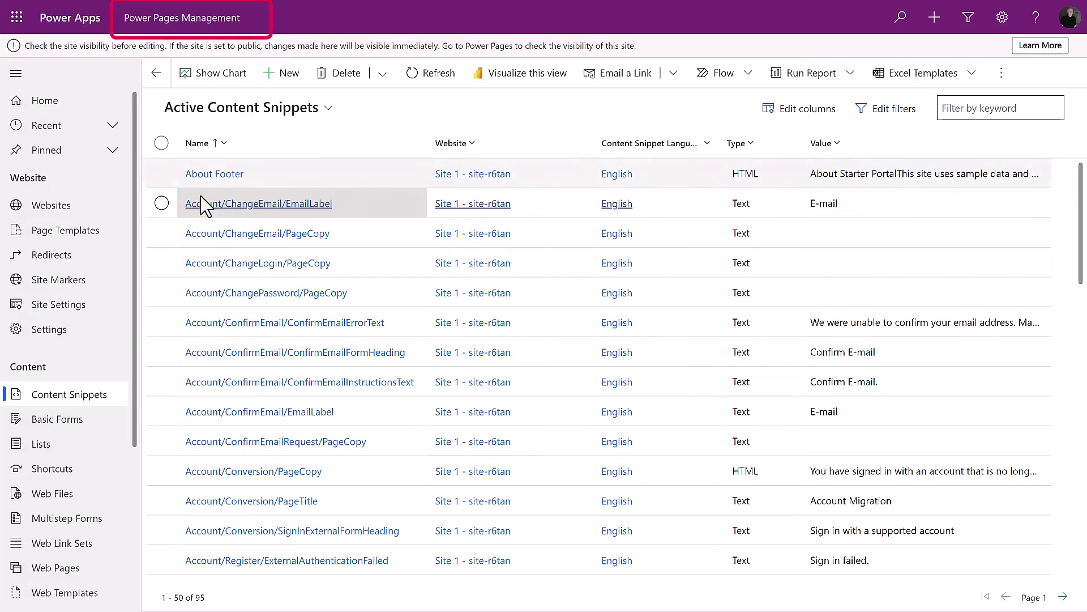
left_click(73, 215)
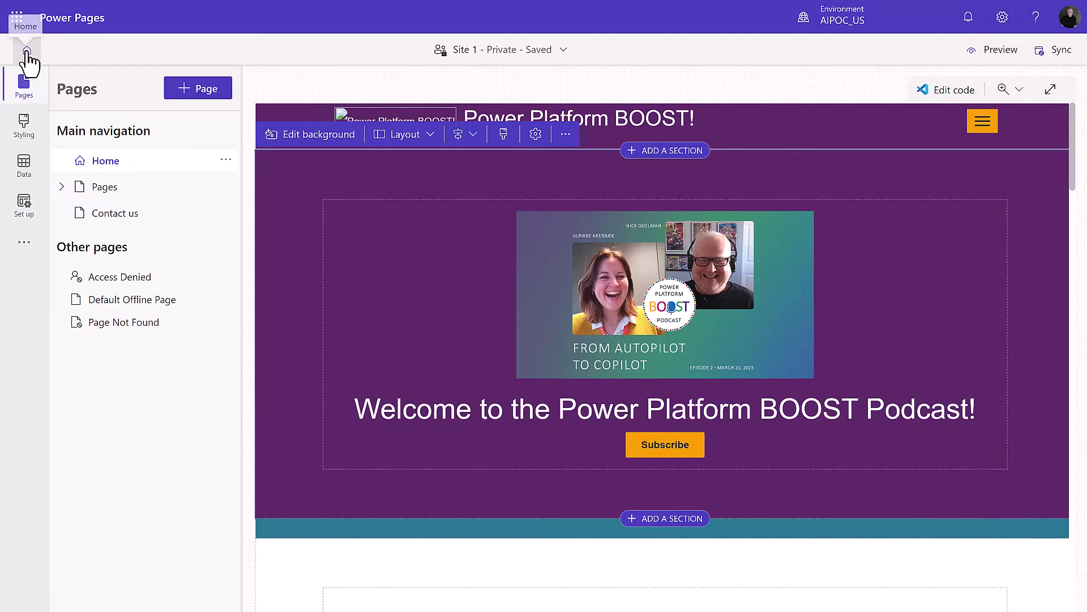
left_click(25, 53)
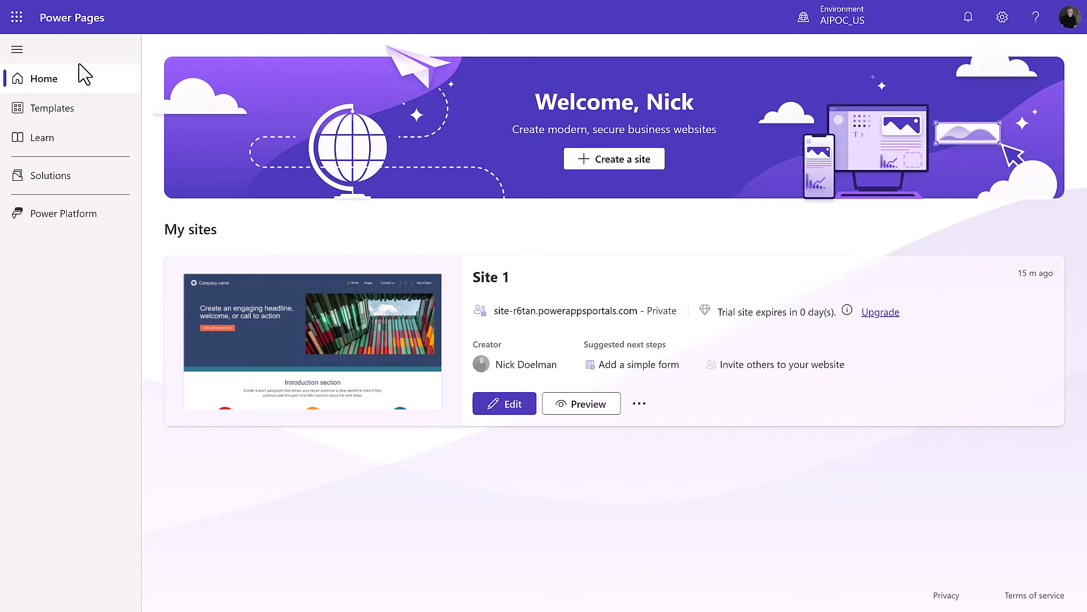
Create solution 'Boostwebsite' with a new publisher JPB using prefix jpb.
left_click(87, 185)
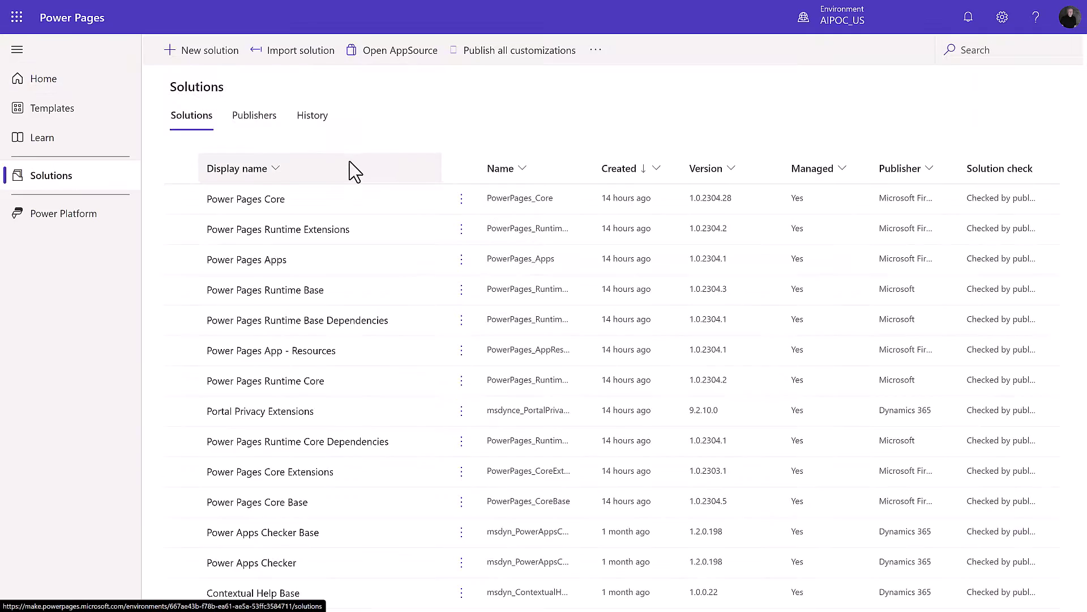
left_click(206, 54)
type("Boostwebsite")
left_click(903, 226)
left_click(706, 138)
type("JPB")
left_click(736, 321)
type("jpb")
left_click(672, 588)
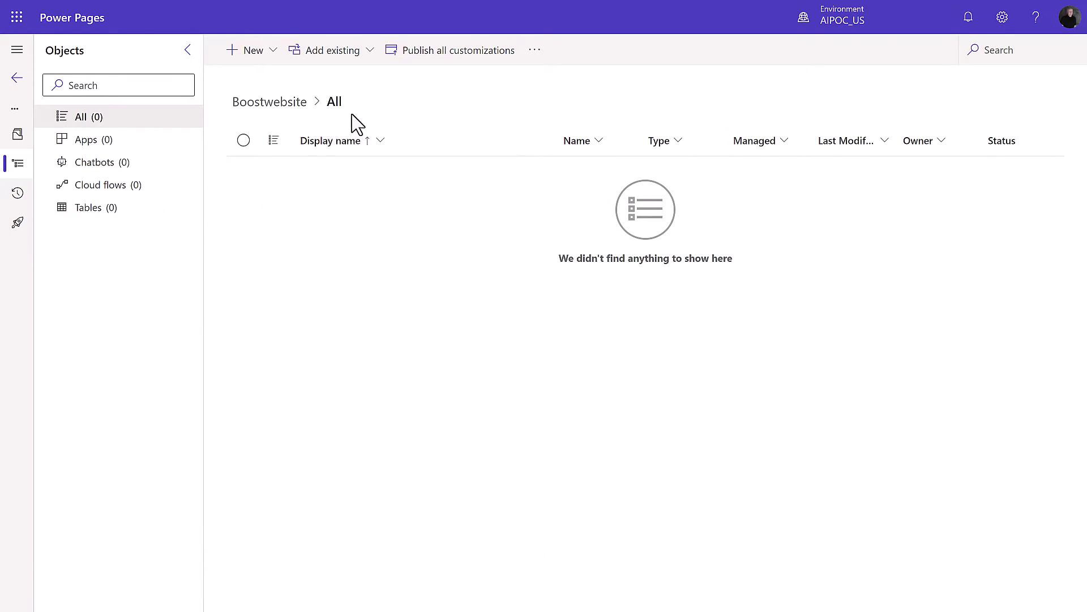
Add the Site 1 - site-r6tan site to Boostwebsite and go back to Solutions.
left_click(345, 63)
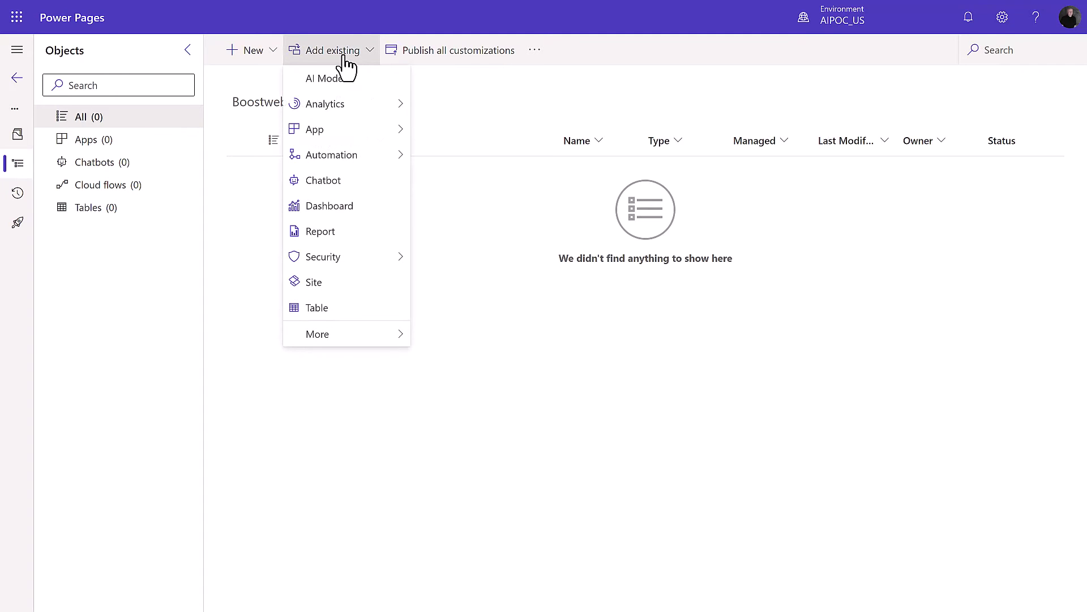
left_click(337, 290)
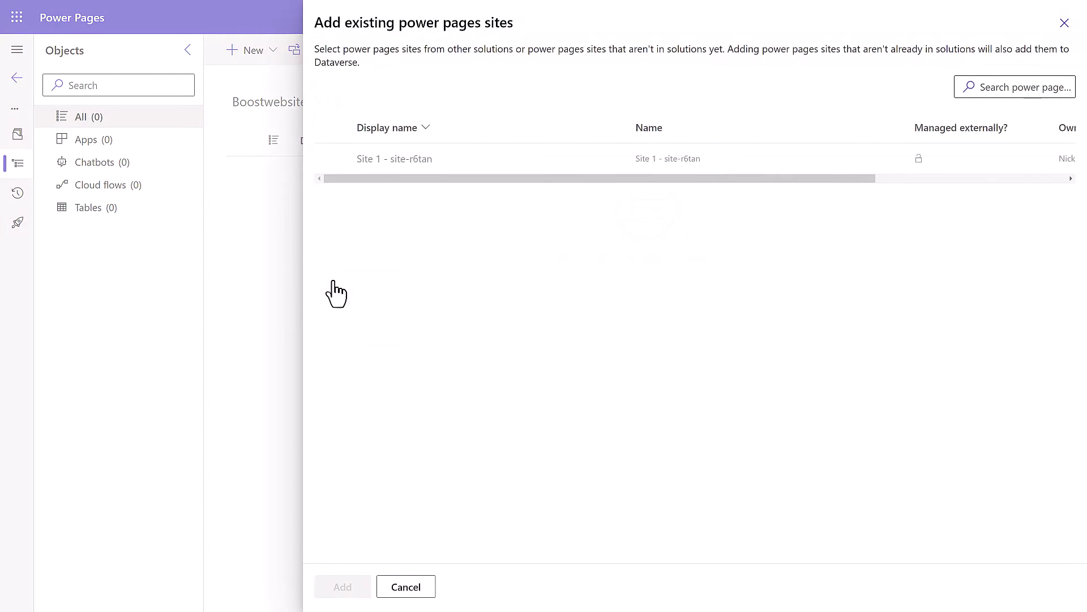
left_click(331, 159)
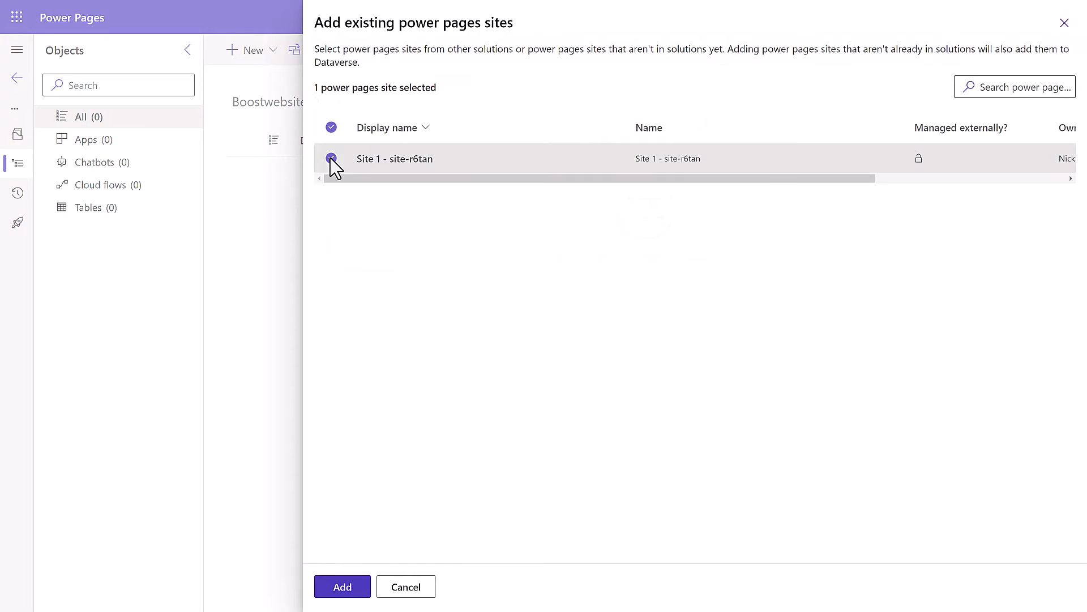
left_click(343, 587)
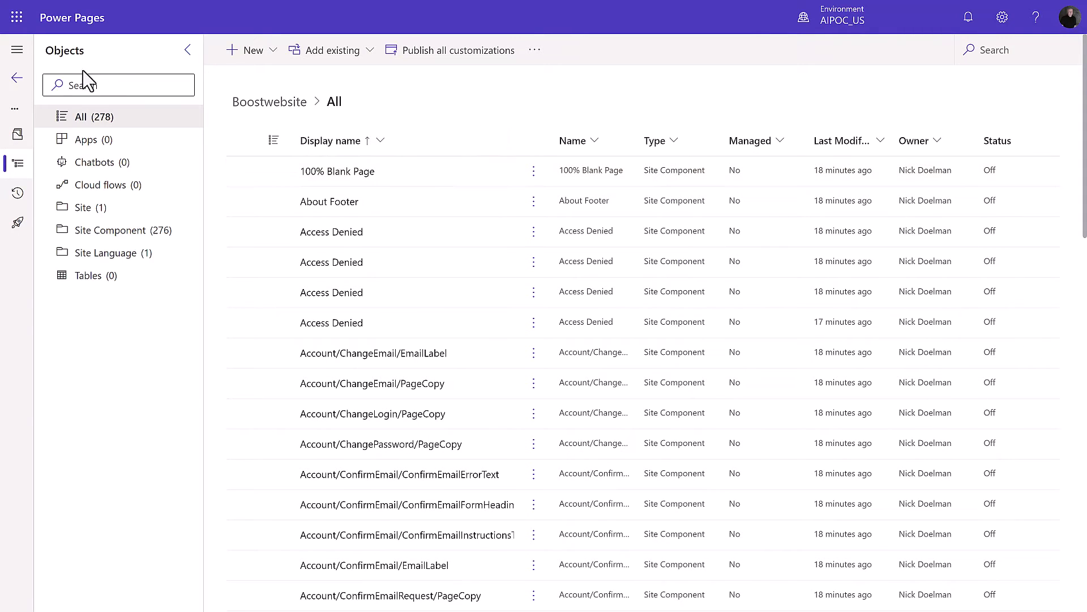
left_click(22, 79)
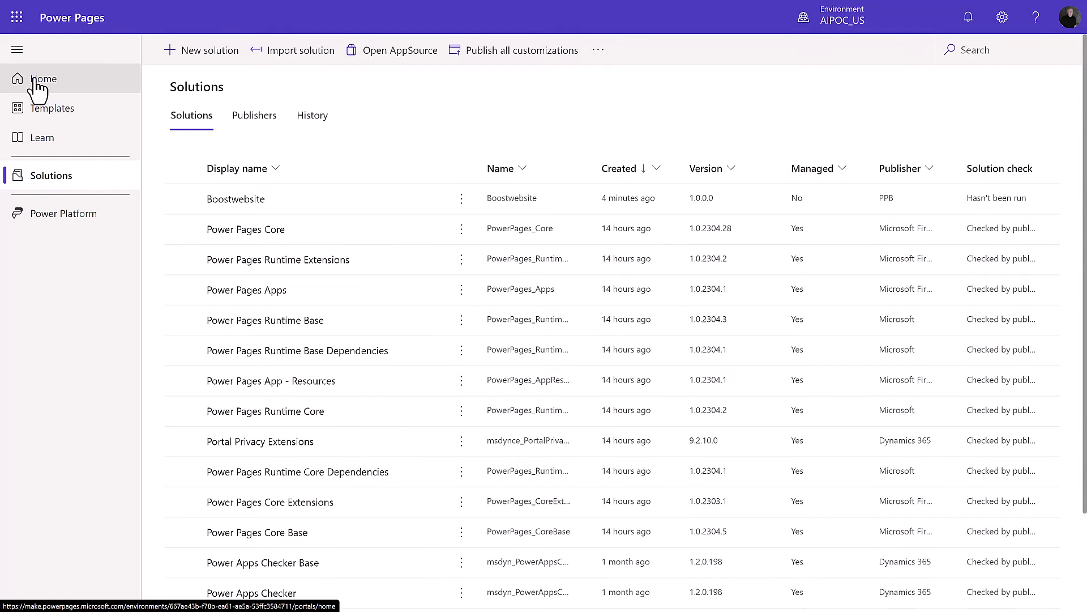
Add a new page named 'Accounts' to Site 1.
left_click(36, 85)
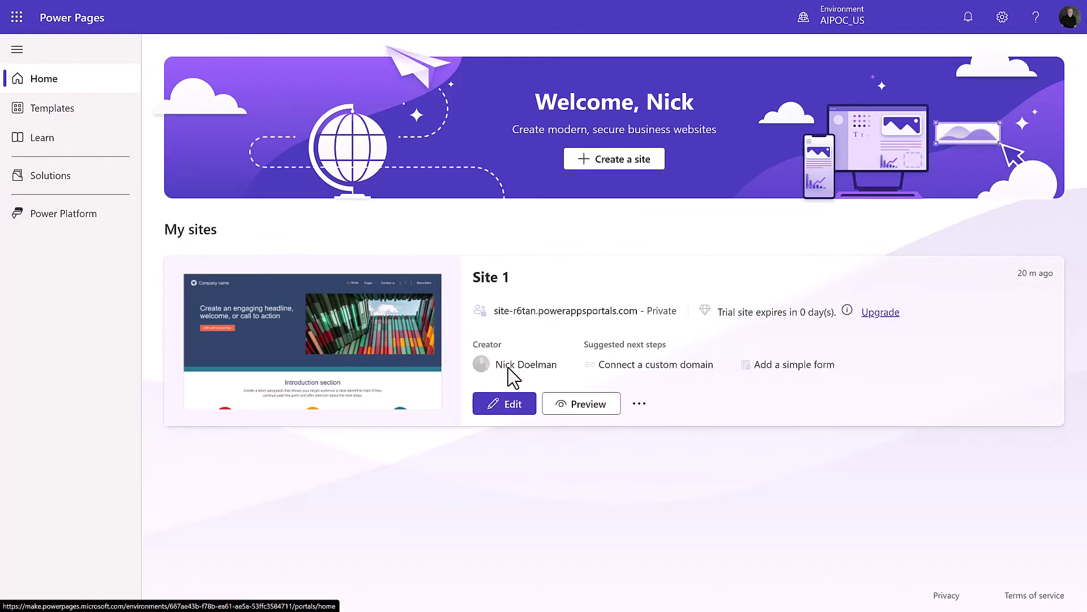
left_click(513, 406)
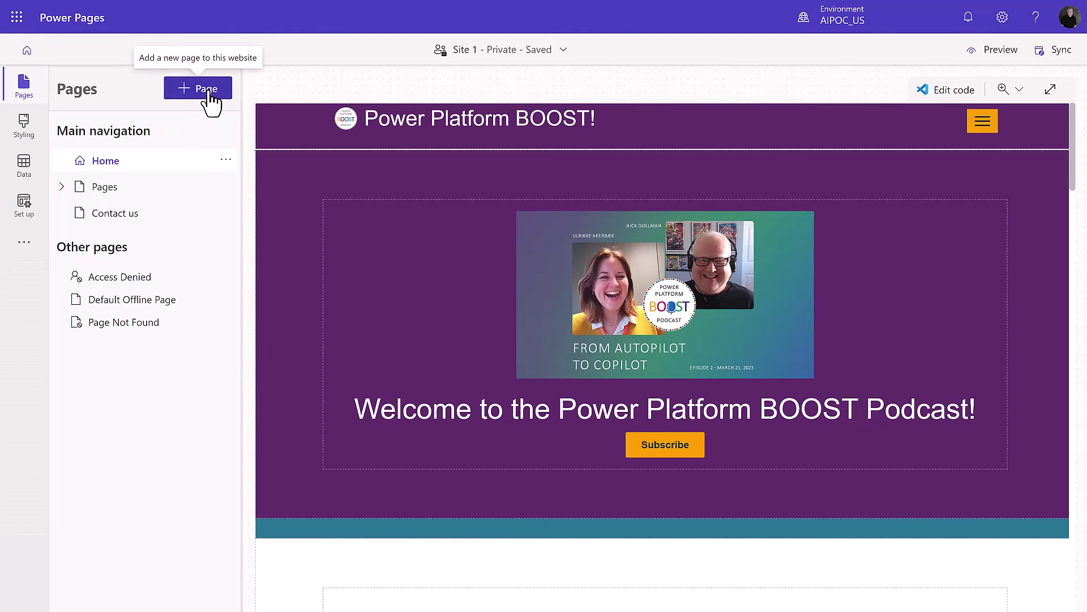
left_click(207, 92)
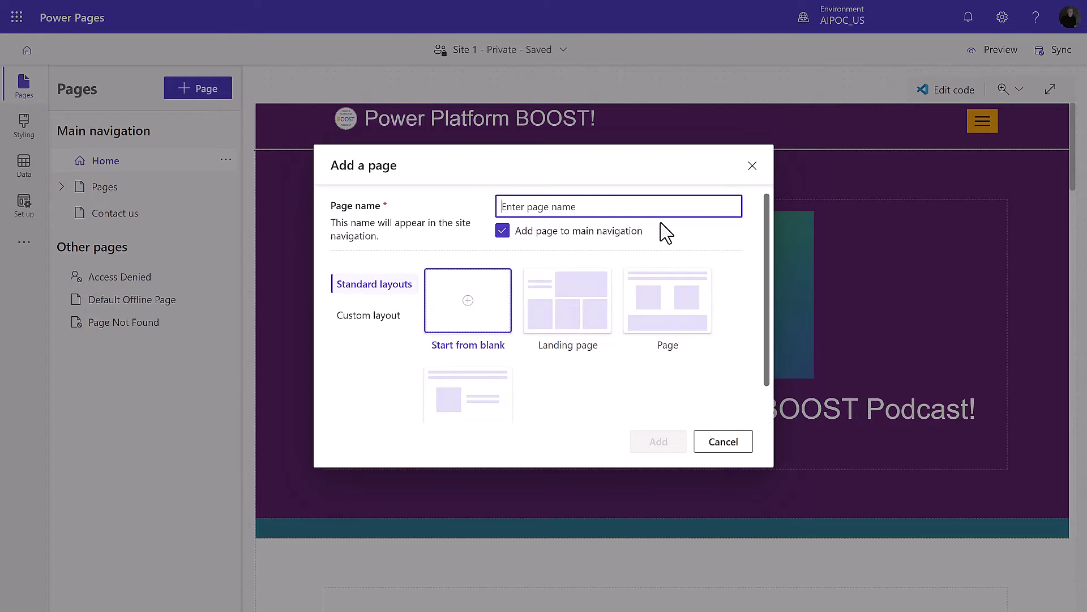
type("Accounts")
left_click(658, 441)
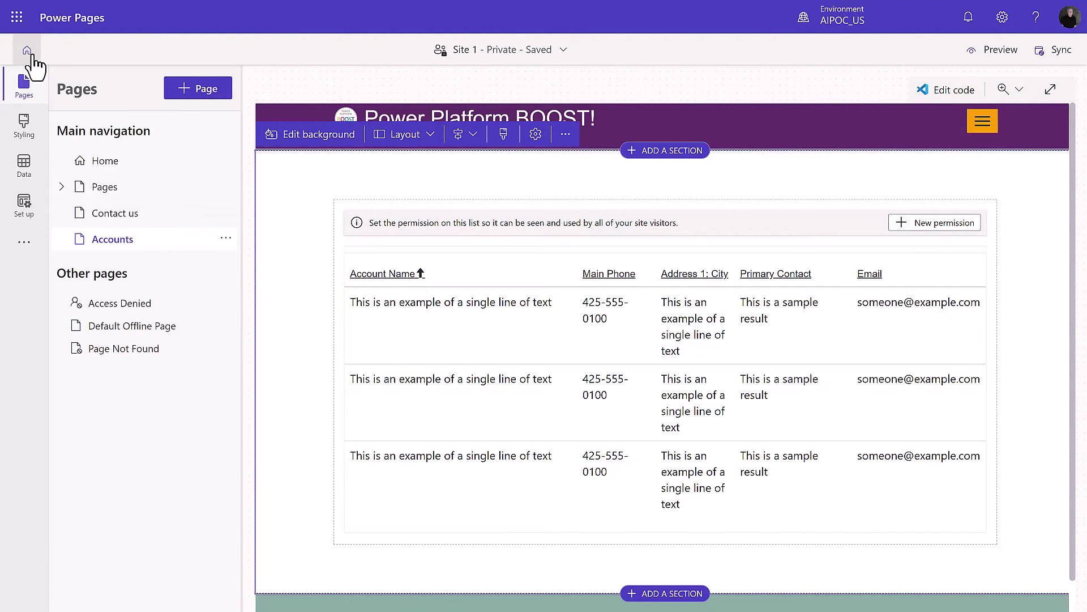
Open the Boostwebsite solution and list its site components.
left_click(29, 52)
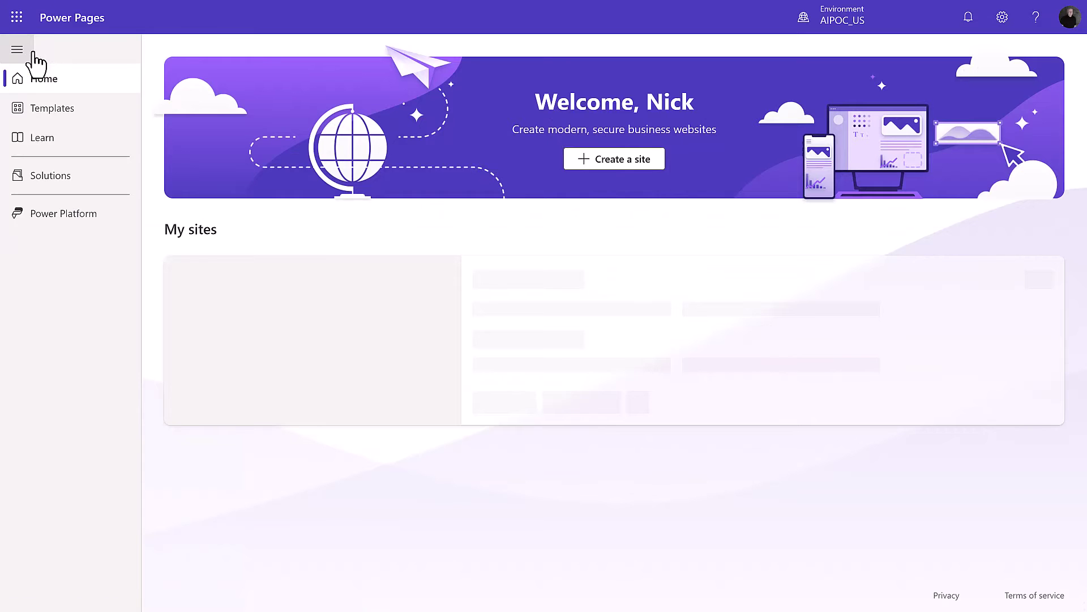
left_click(47, 185)
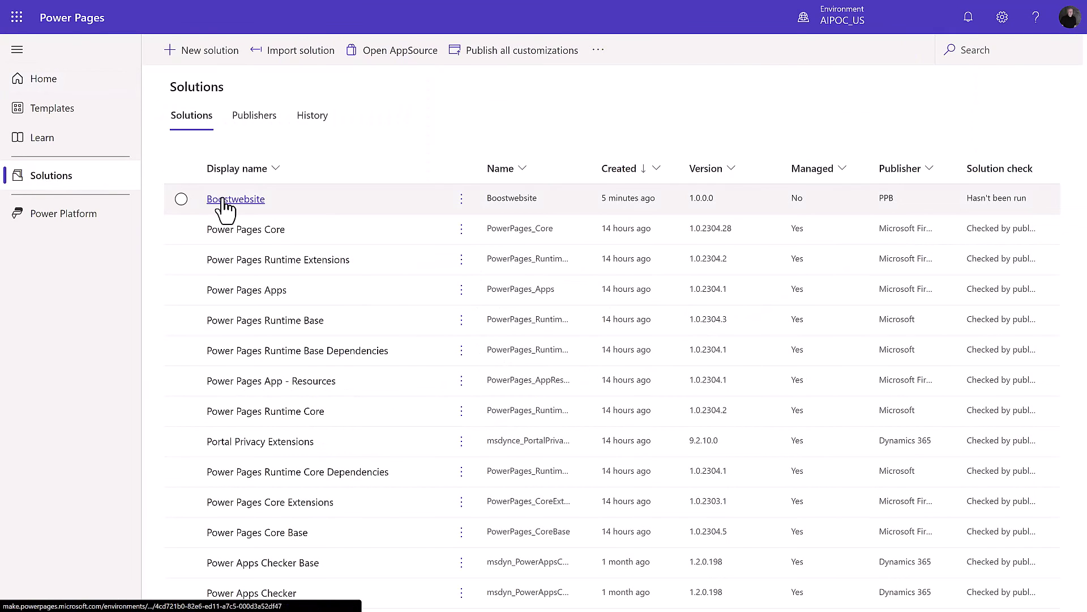
left_click(226, 199)
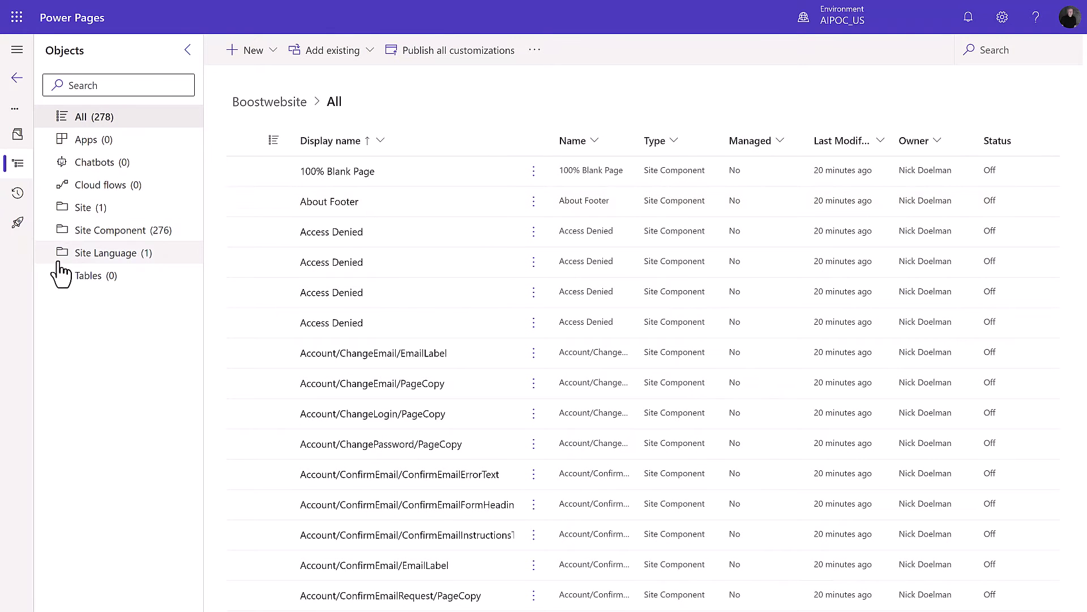
left_click(112, 235)
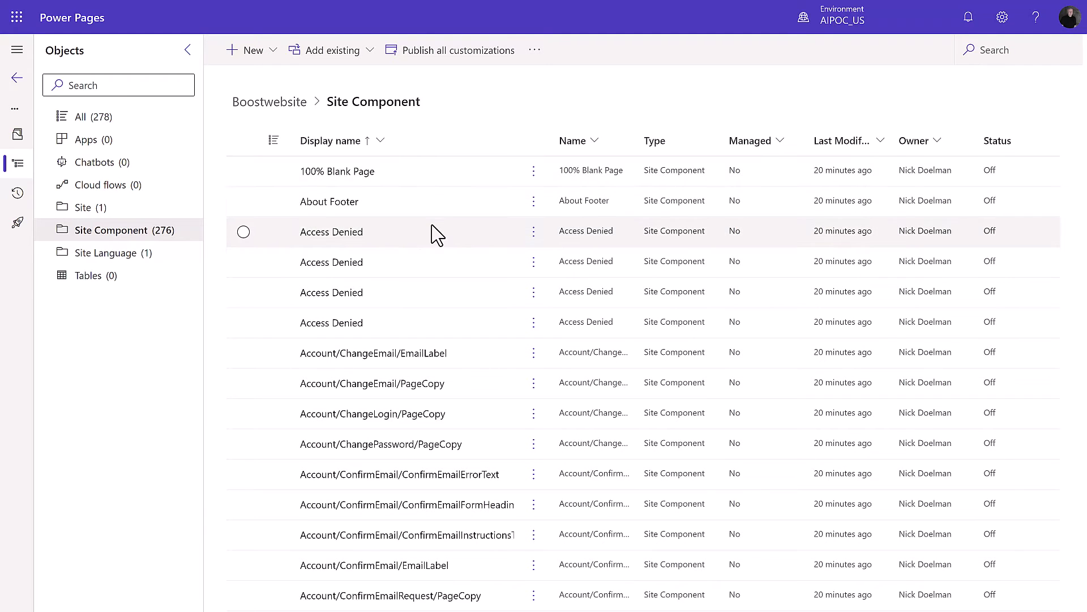
scroll(434, 283, "down", 4)
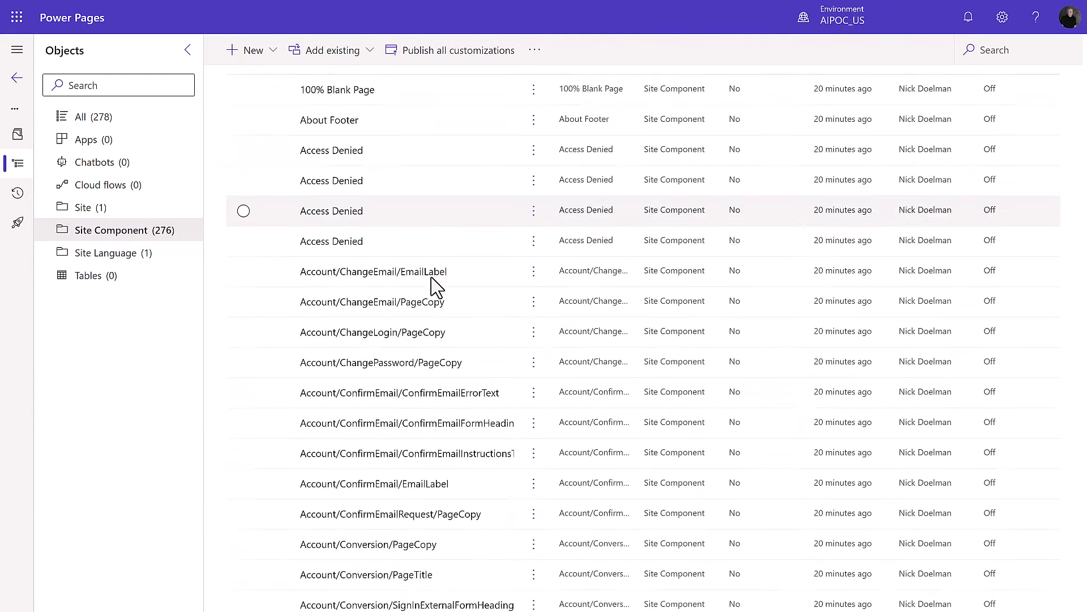
scroll(436, 286, "down", 10)
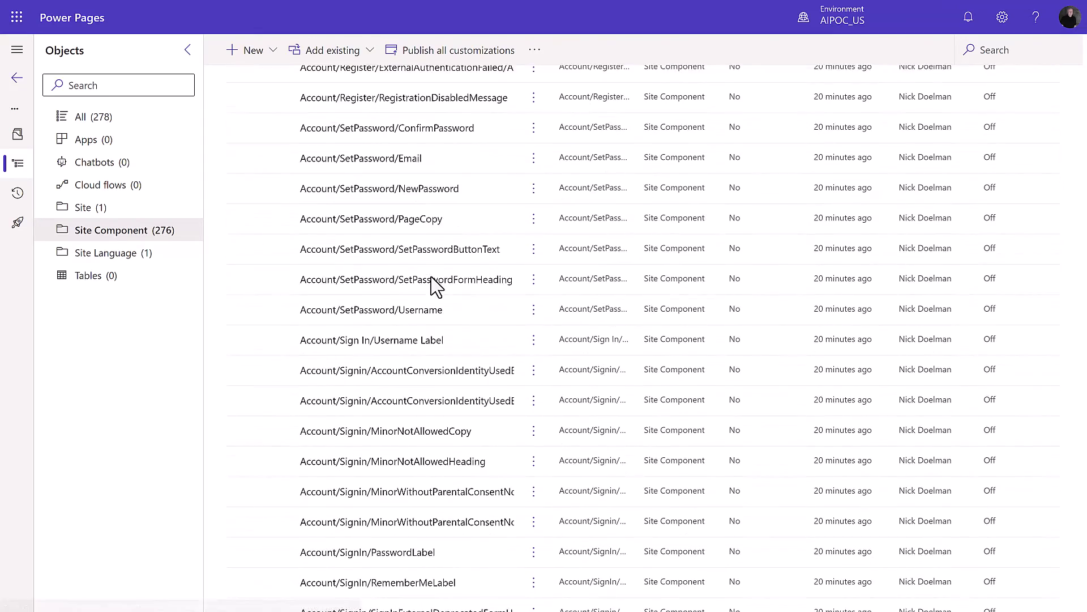
scroll(433, 283, "down", 5)
scroll(497, 286, "up", 1)
left_click(116, 230)
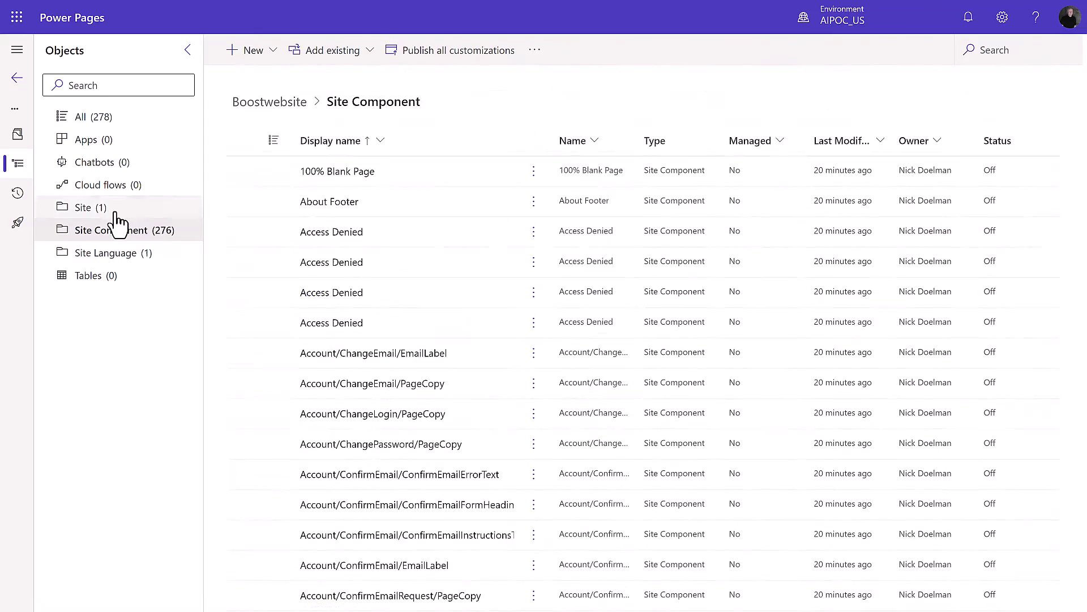
Add the four Accounts and Active Accounts site components to Boostwebsite.
left_click(117, 210)
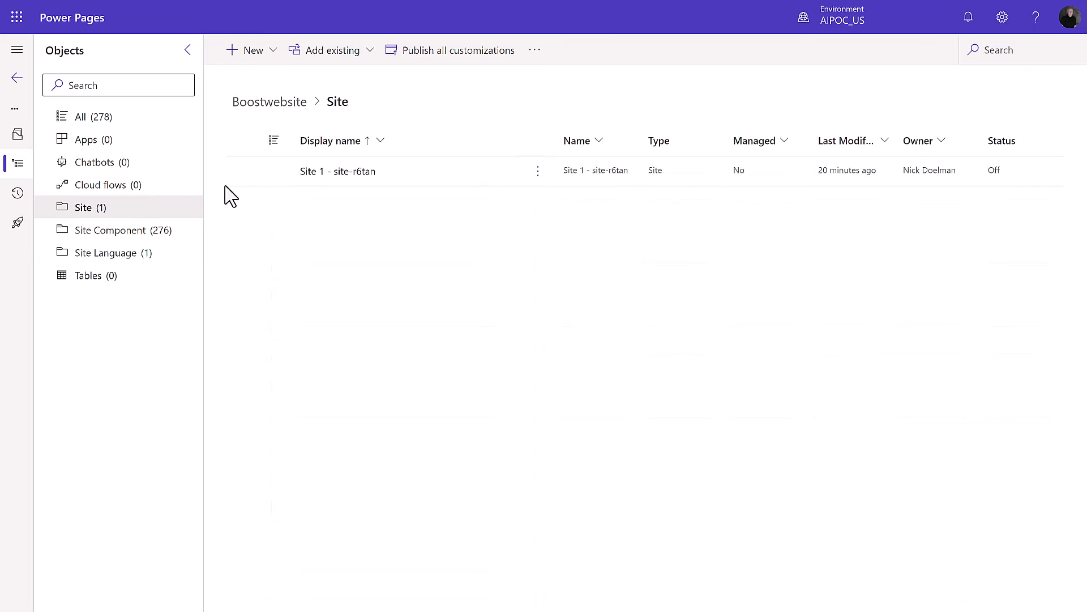
left_click(244, 170)
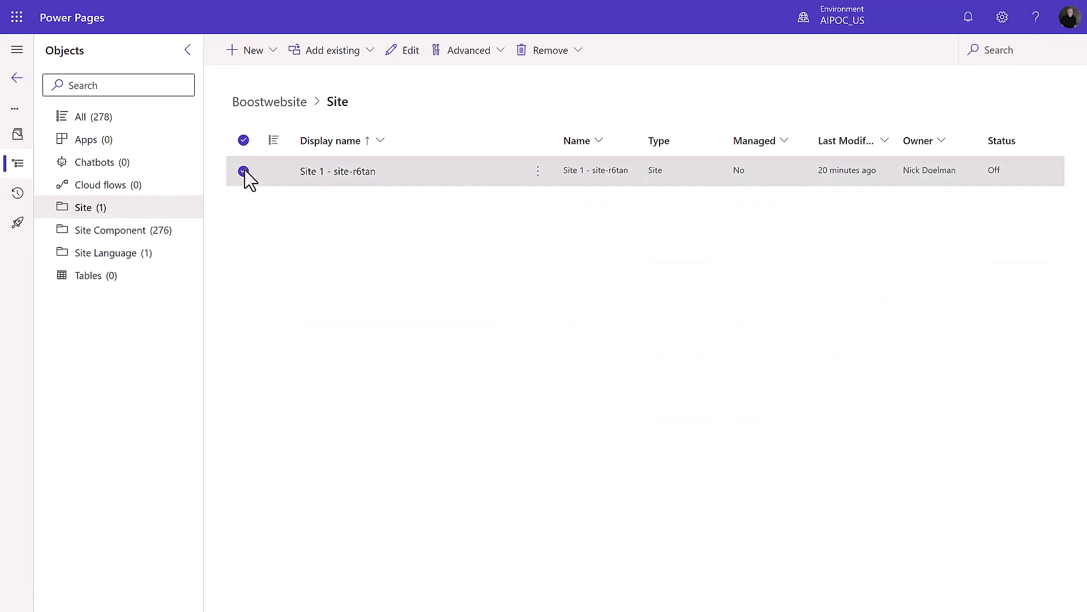
left_click(358, 56)
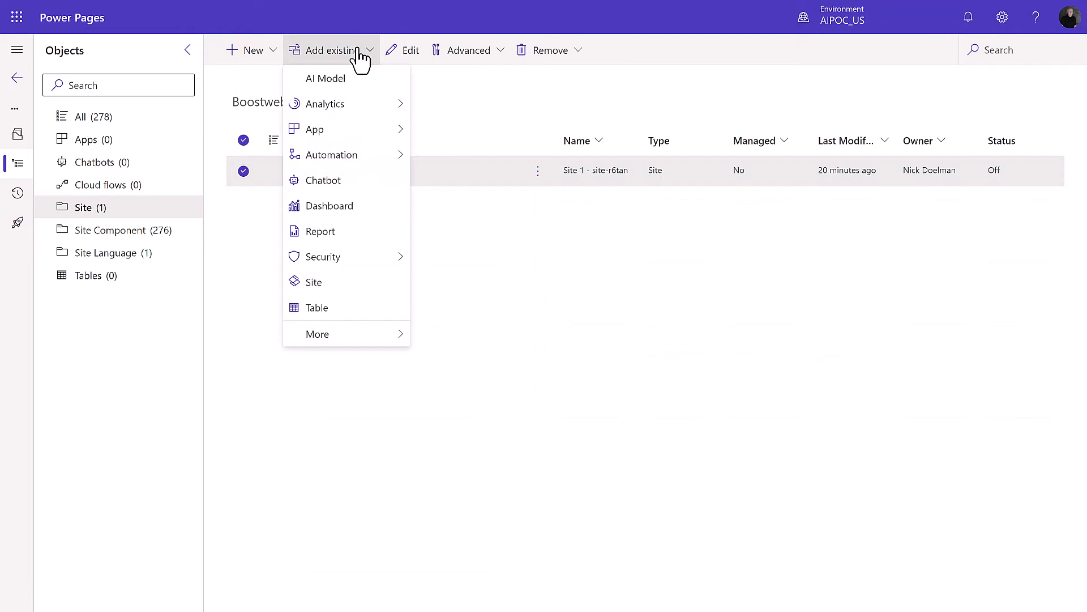
left_click(334, 339)
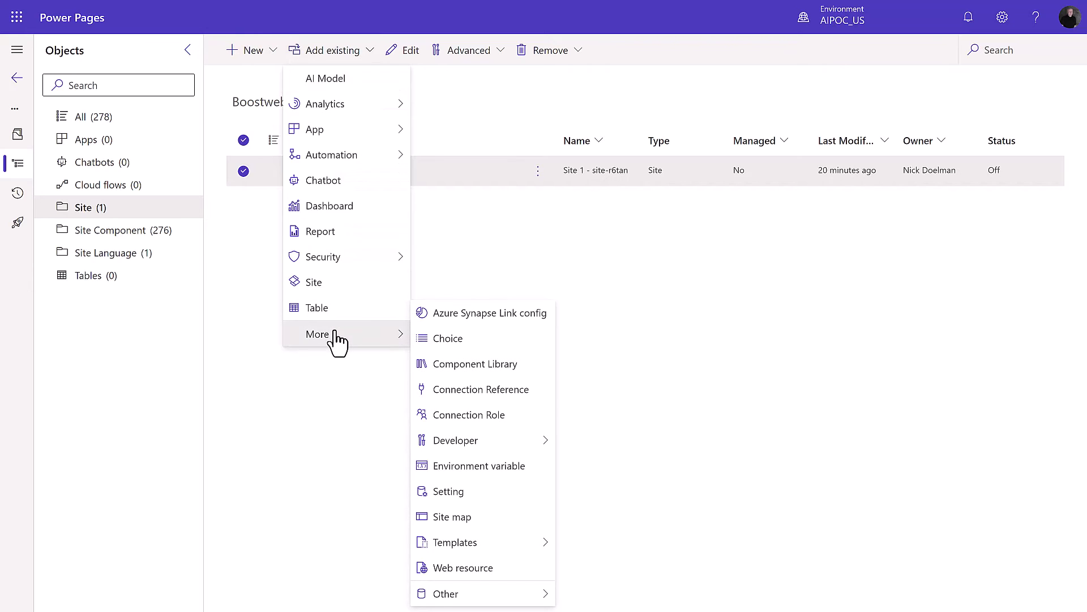
left_click(493, 595)
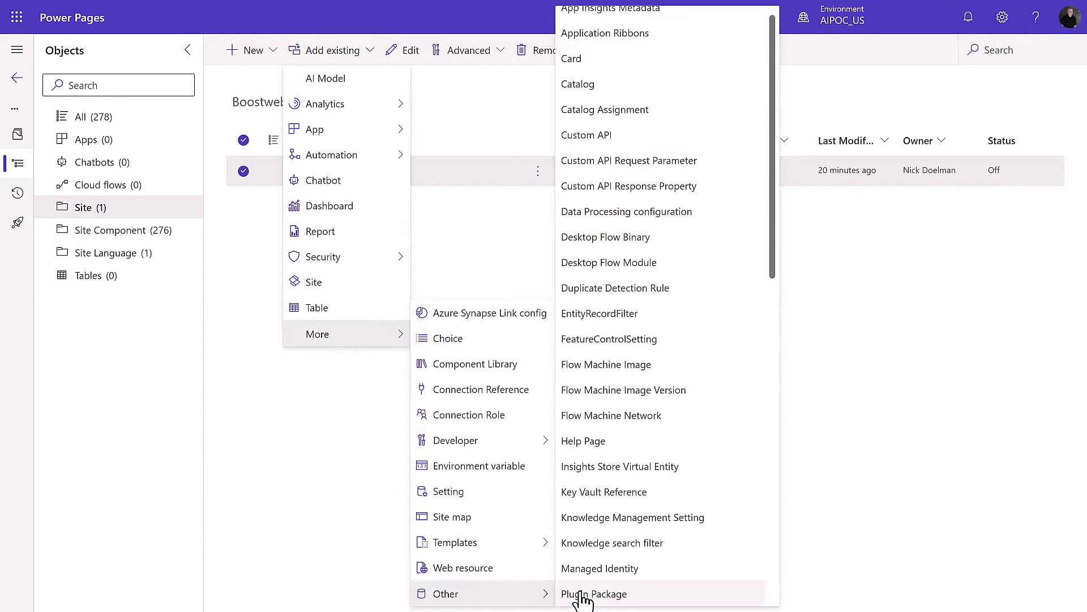
scroll(685, 513, "down", 10)
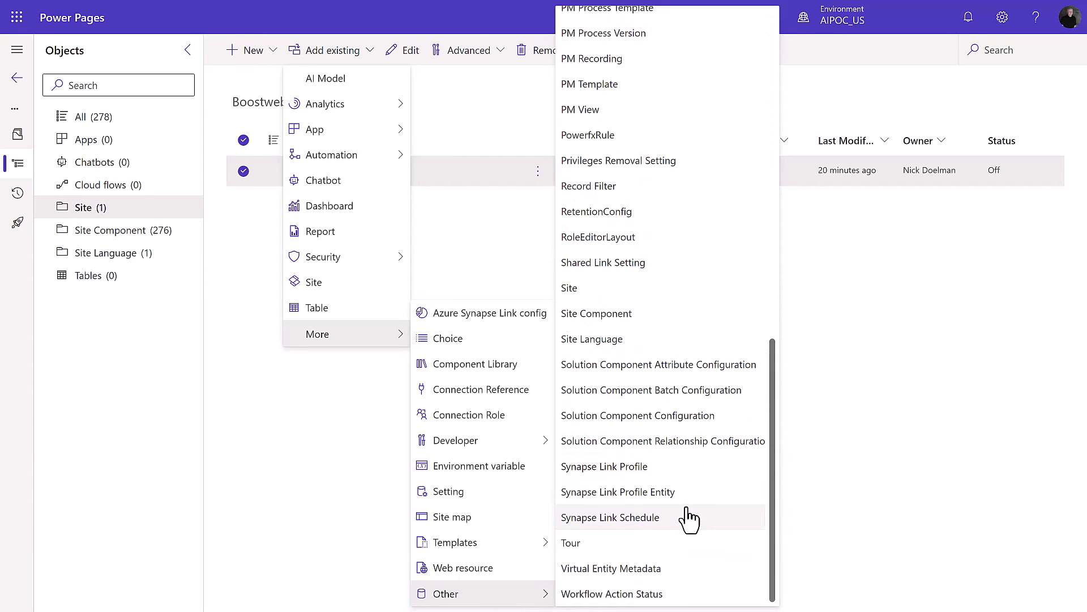
left_click(665, 317)
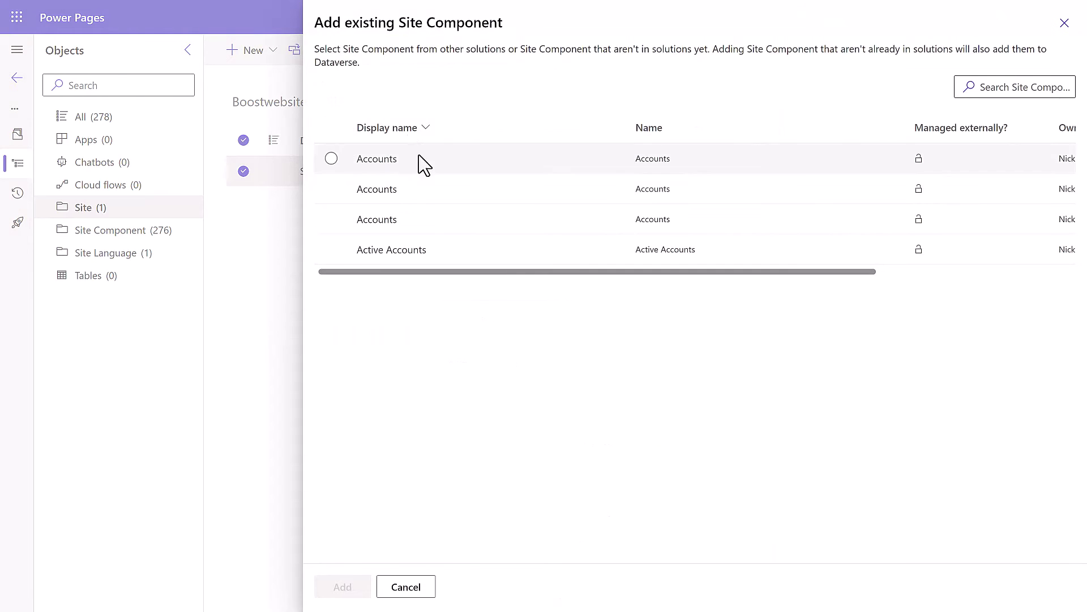
left_click_drag(451, 273, 379, 276)
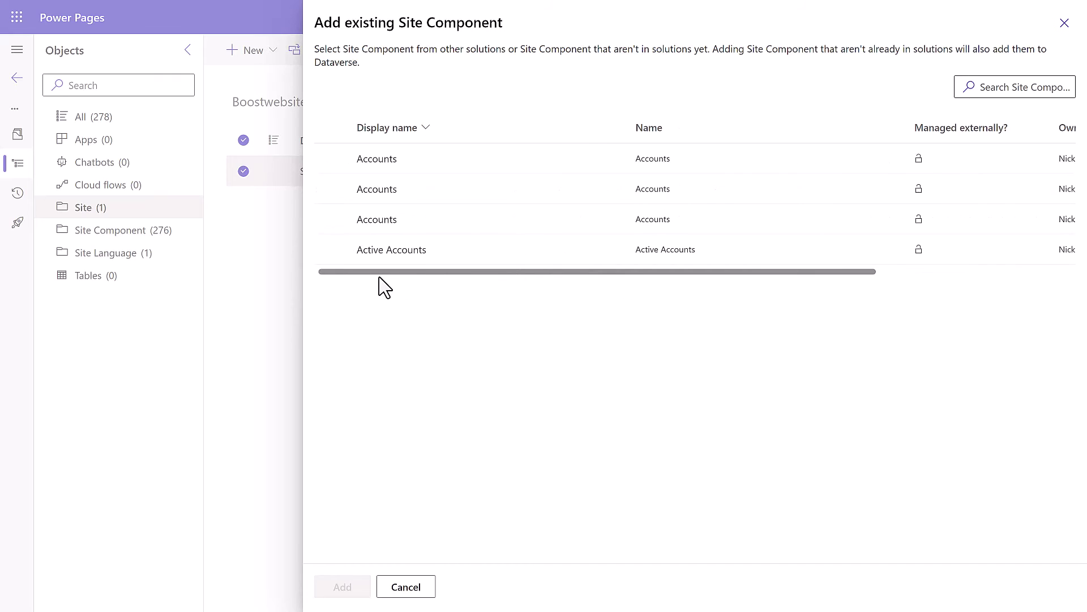
left_click(332, 127)
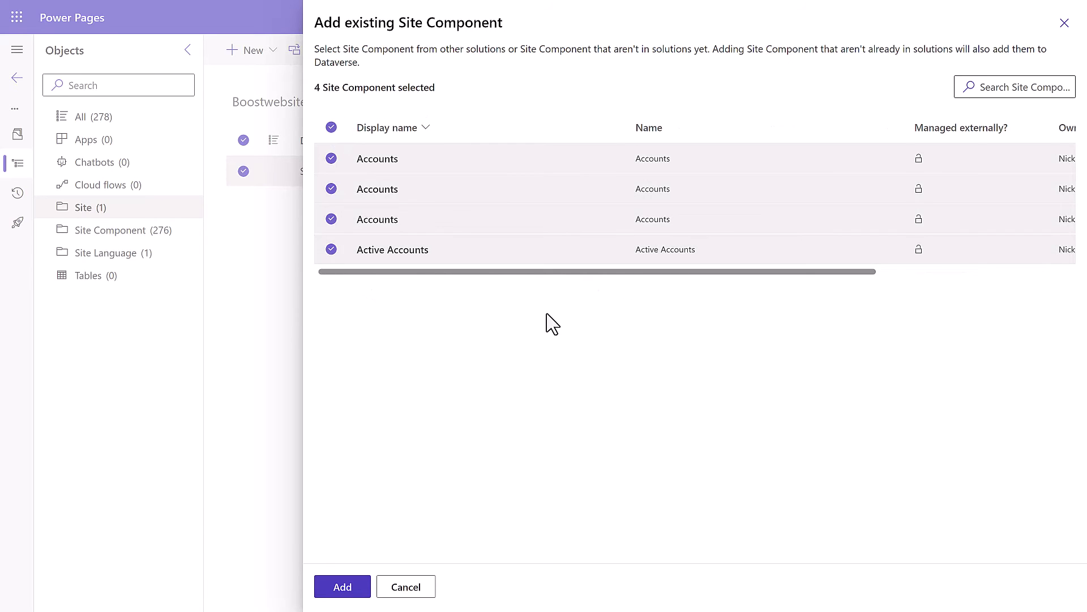
left_click(342, 587)
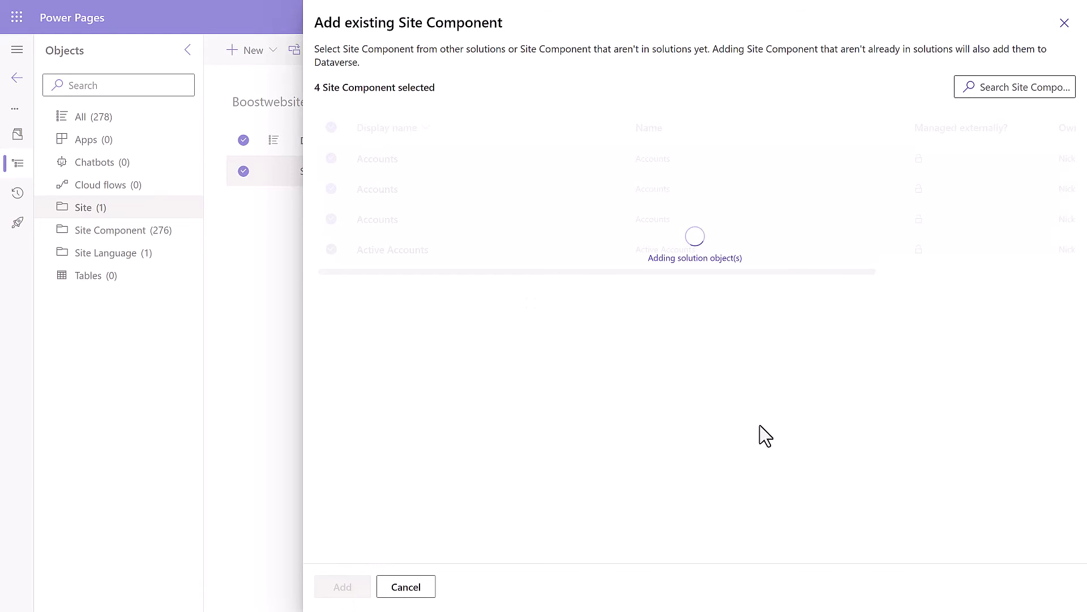
Add all objects required by Site 1 to the solution.
left_click(538, 171)
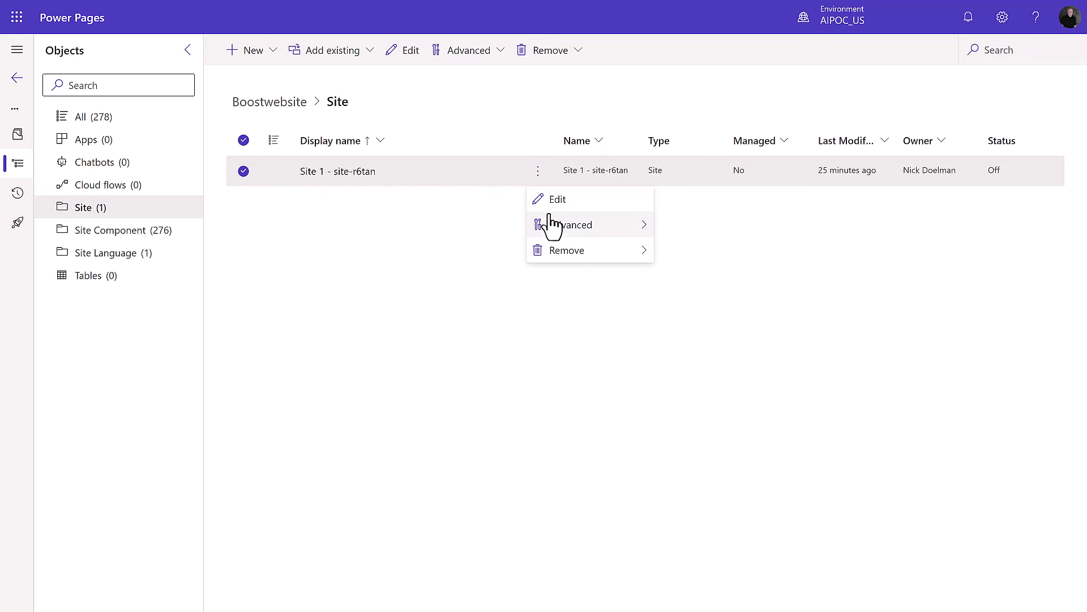
mouse_move(571, 232)
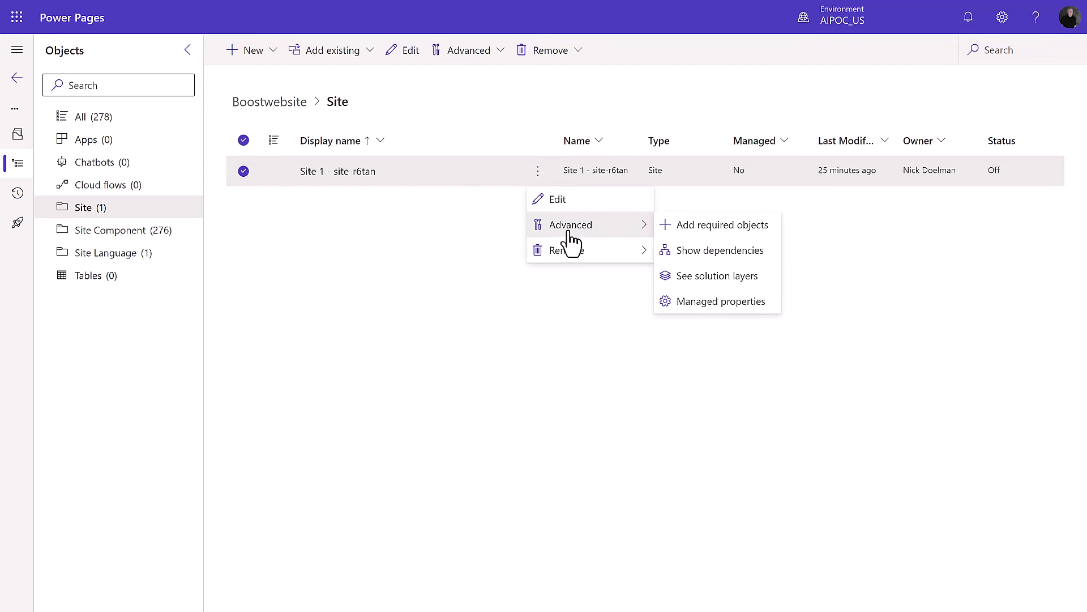
left_click(747, 234)
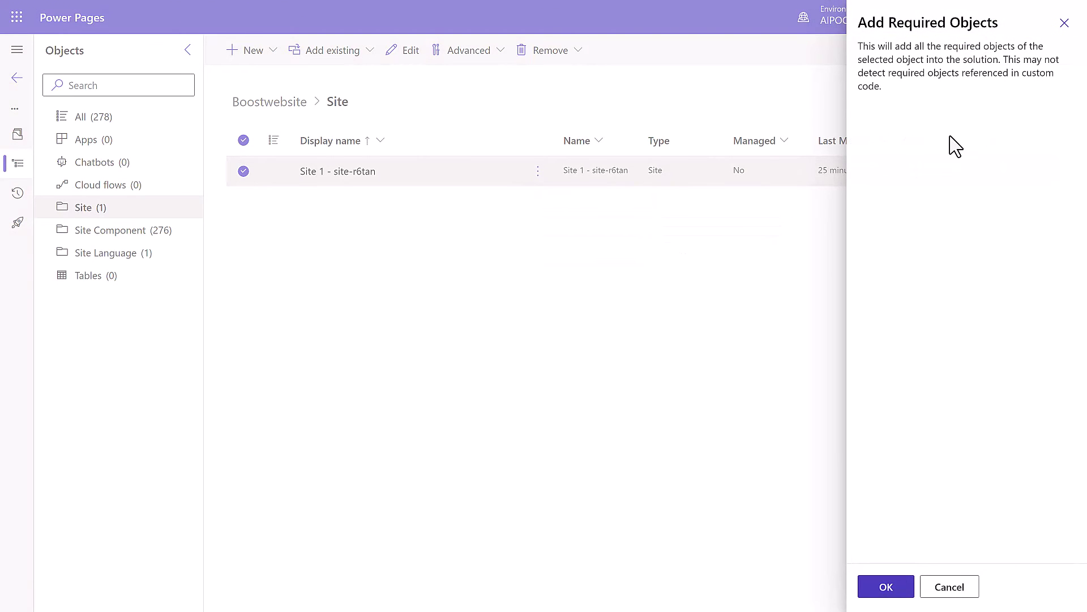
left_click(893, 590)
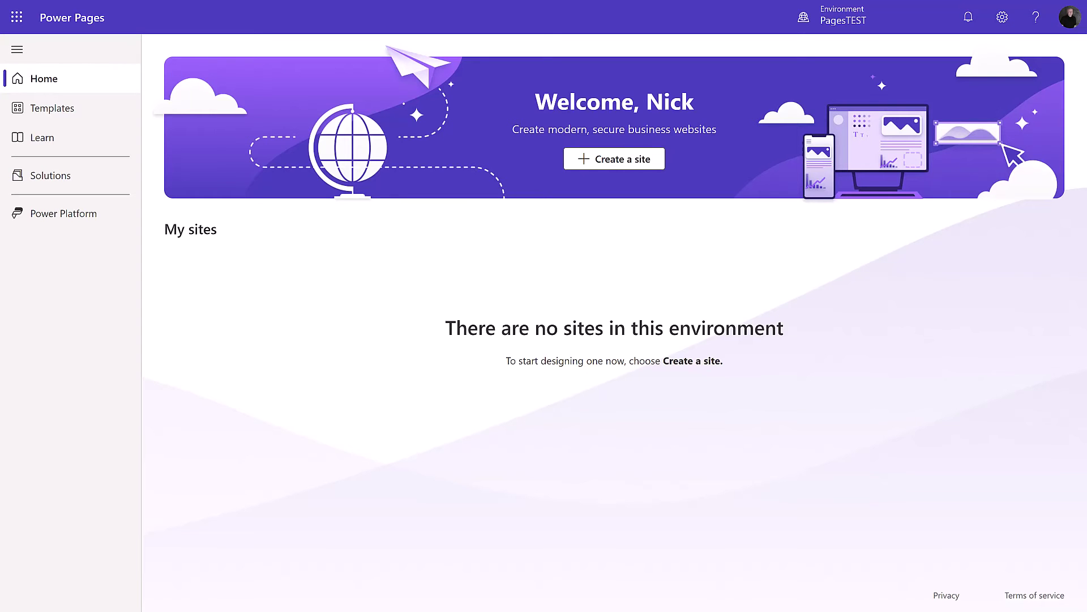
Create a Blank page site keeping the default name Site 1 and address.
left_click(615, 158)
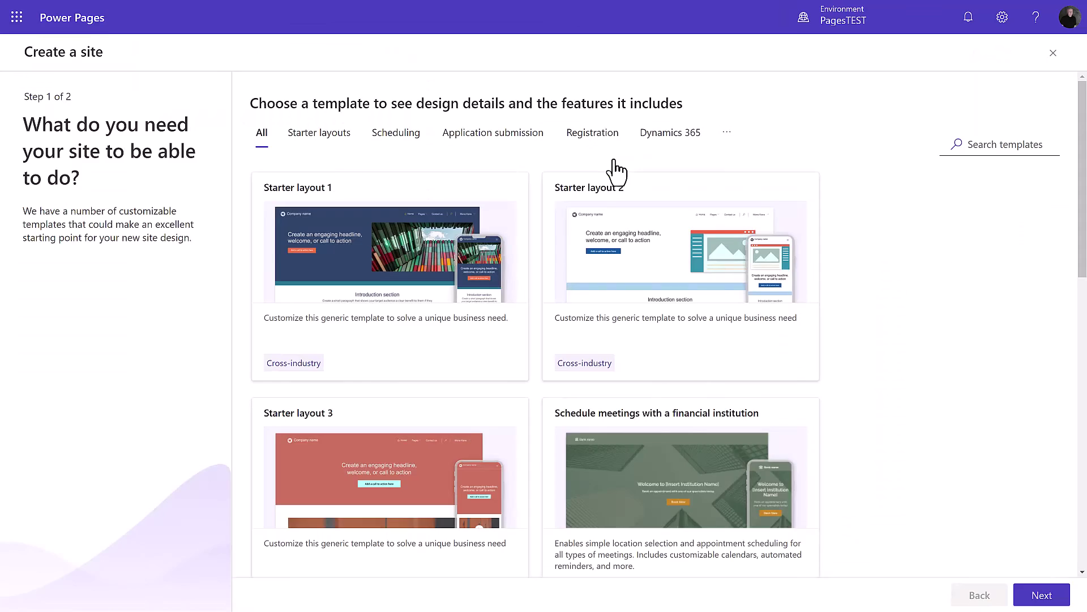
mouse_move(515, 286)
scroll(524, 305, "down", 8)
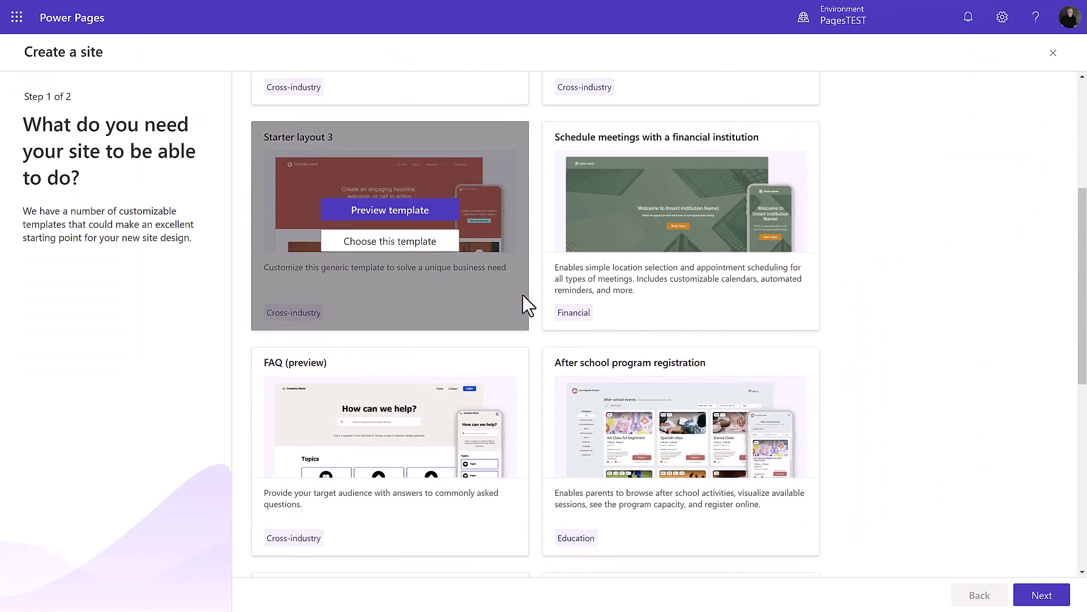
scroll(525, 306, "down", 5)
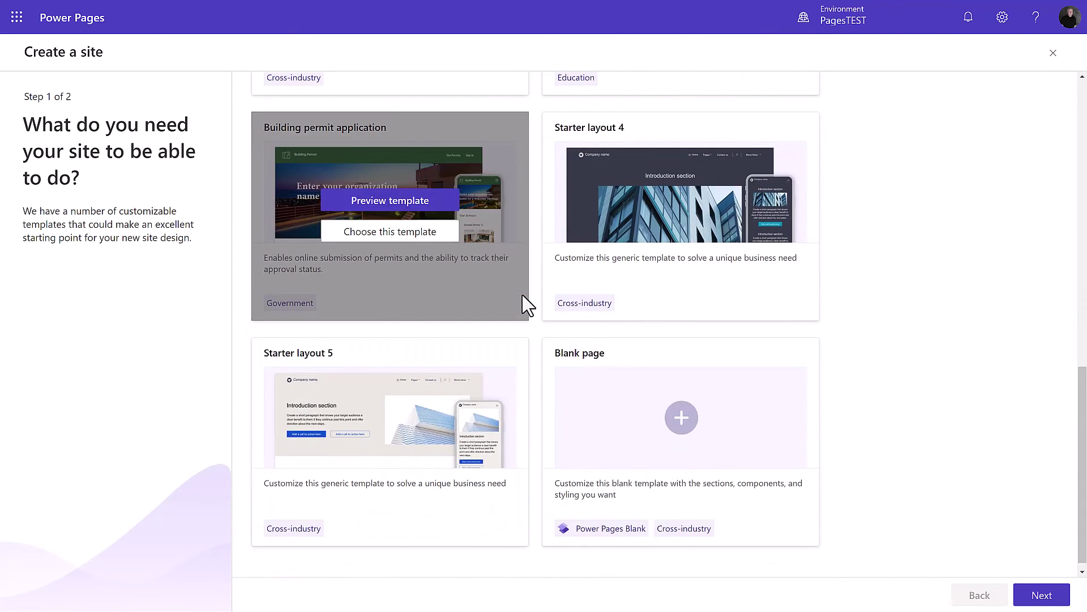
mouse_move(699, 452)
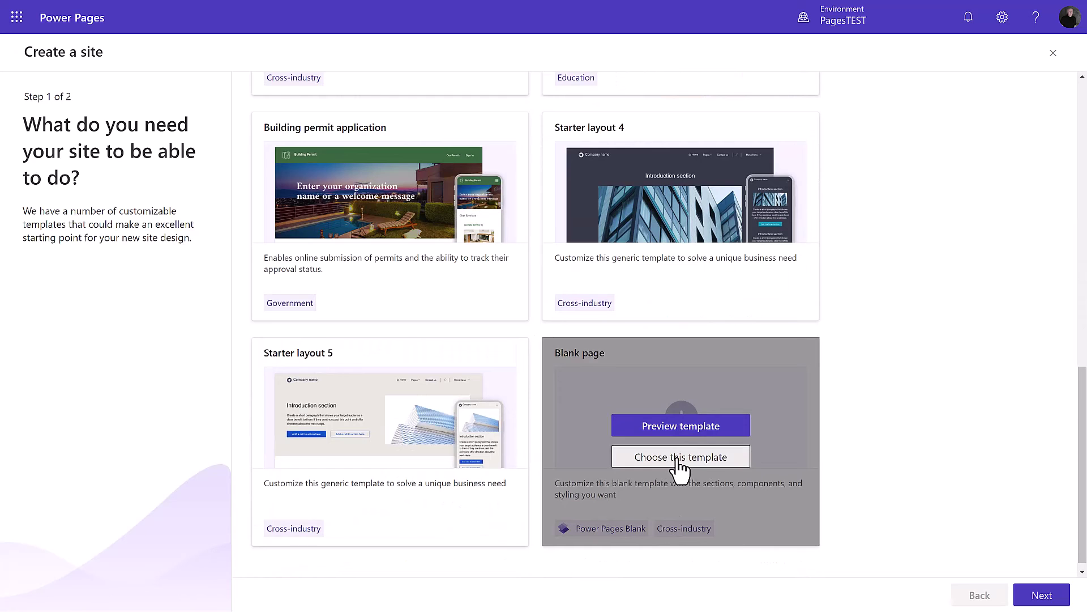
left_click(679, 460)
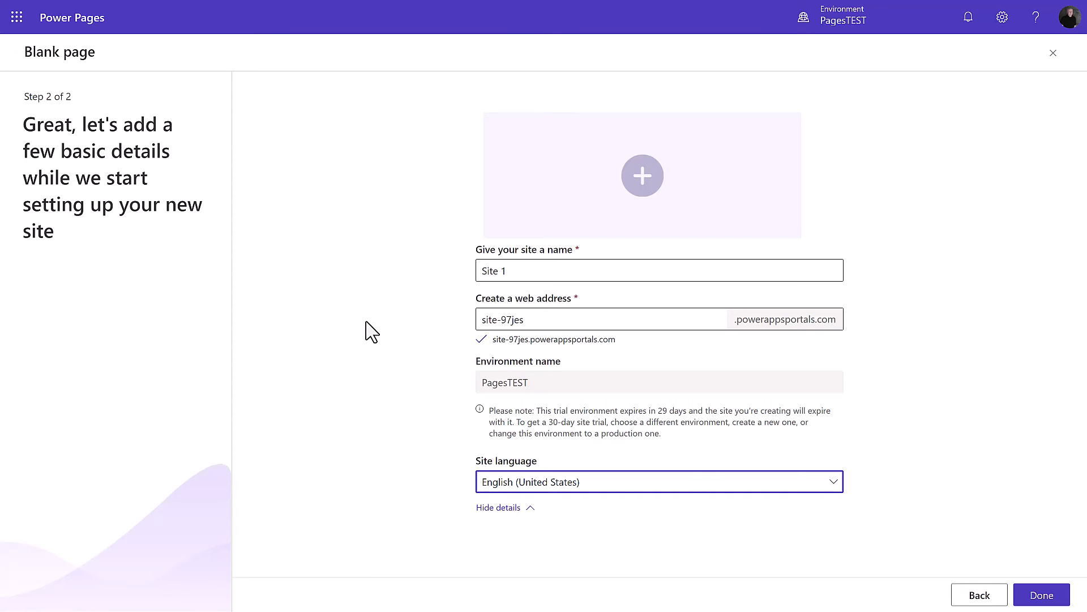
left_click(1037, 600)
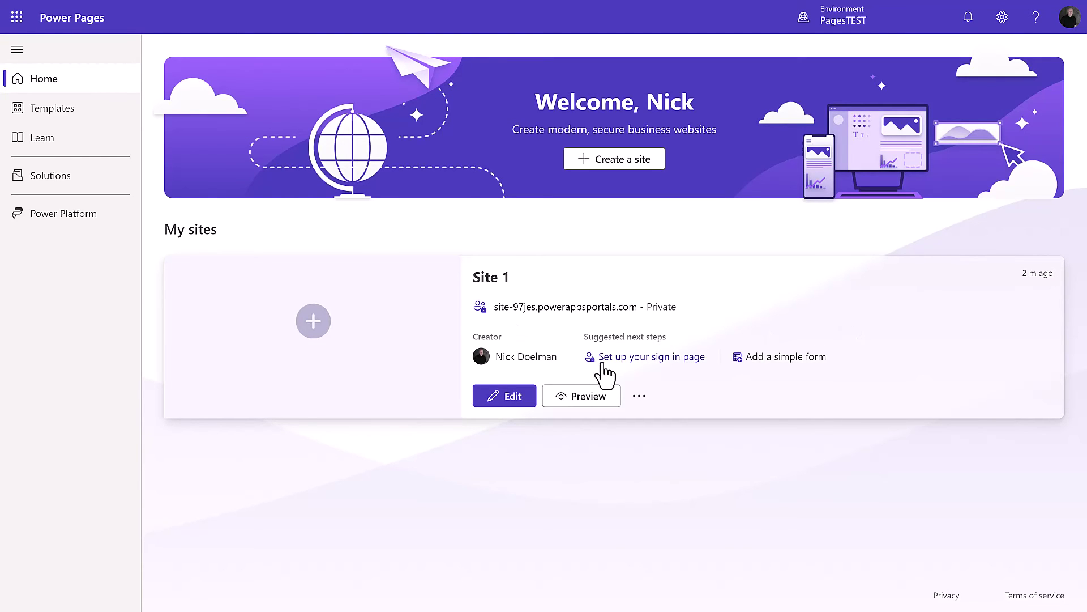
Open the more-actions menu for Site 1.
left_click(640, 398)
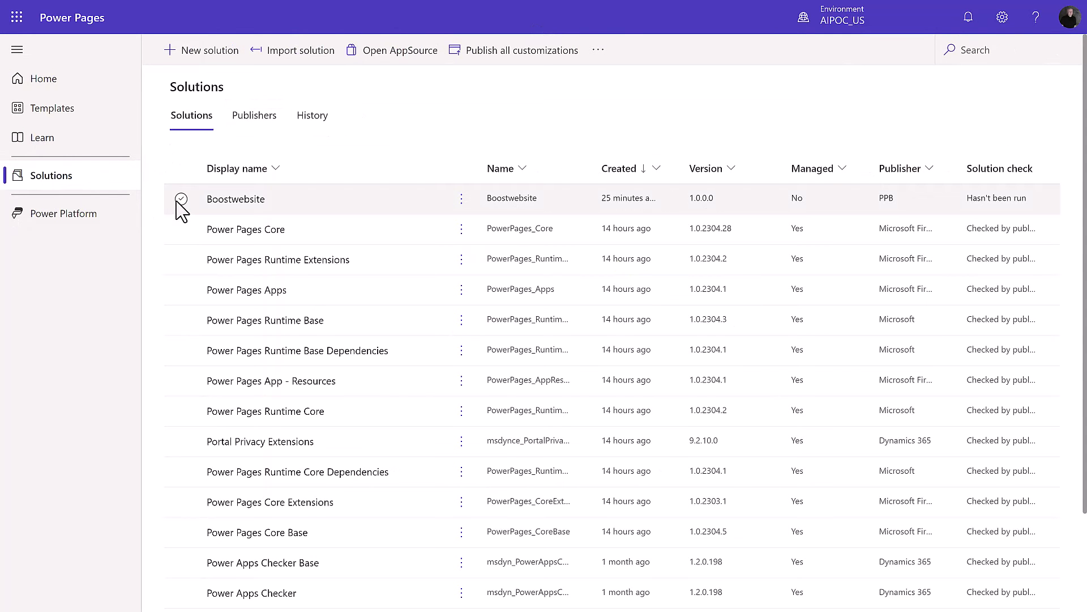
Publish all customizations, export Boostwebsite as managed 1.0.0.1, and download the zip.
left_click(180, 201)
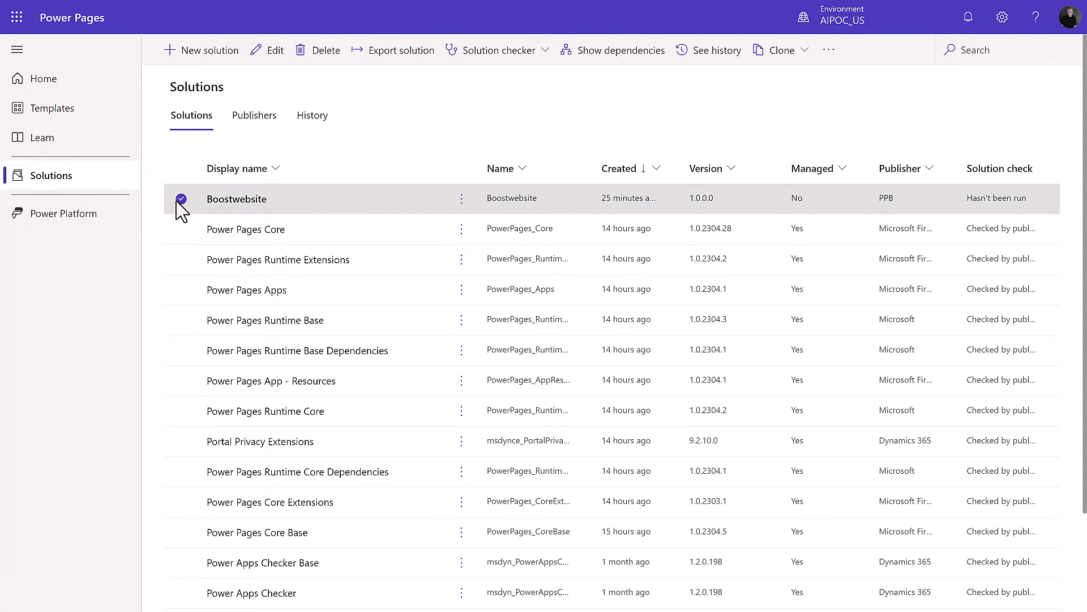
left_click(401, 51)
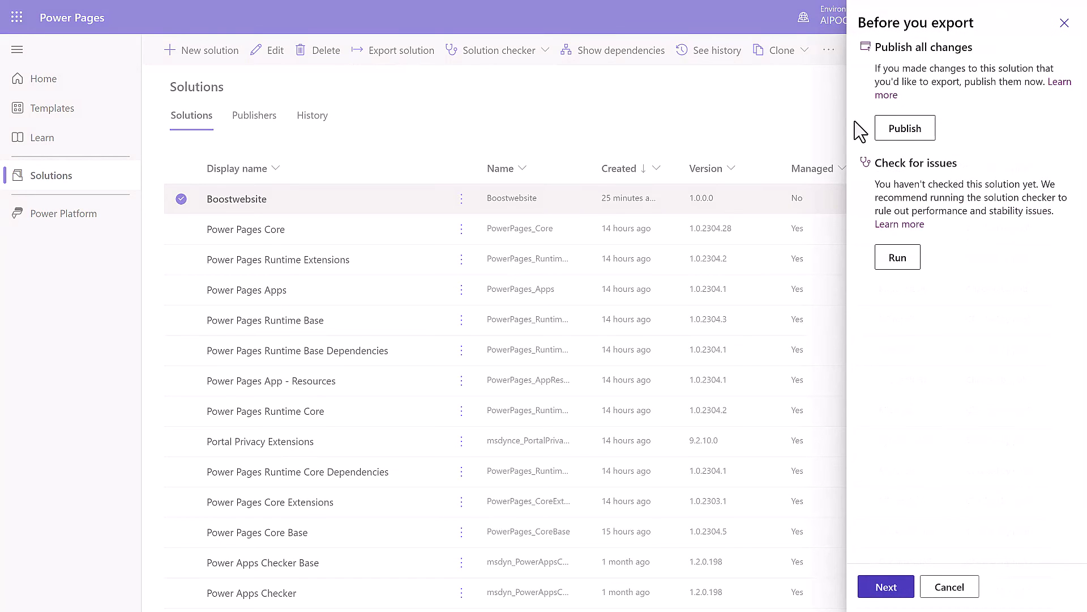
left_click(912, 131)
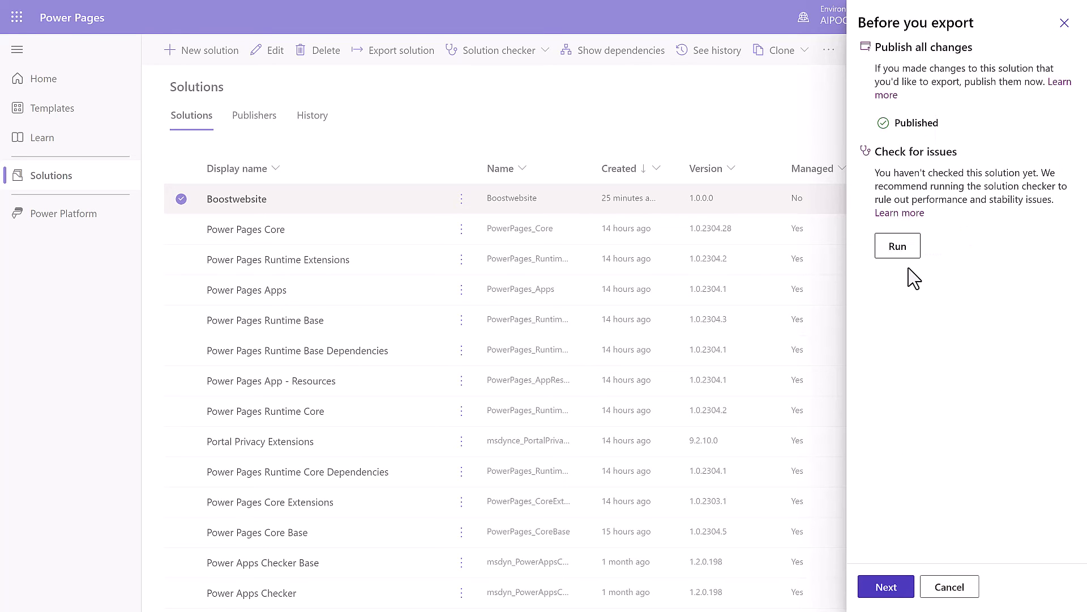
left_click(887, 588)
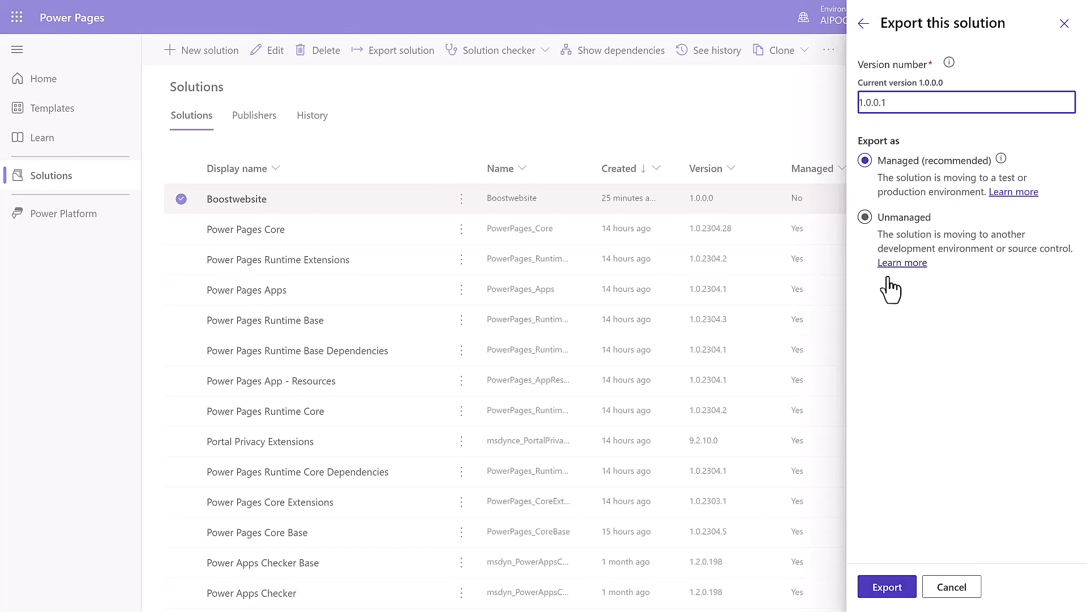
left_click(888, 588)
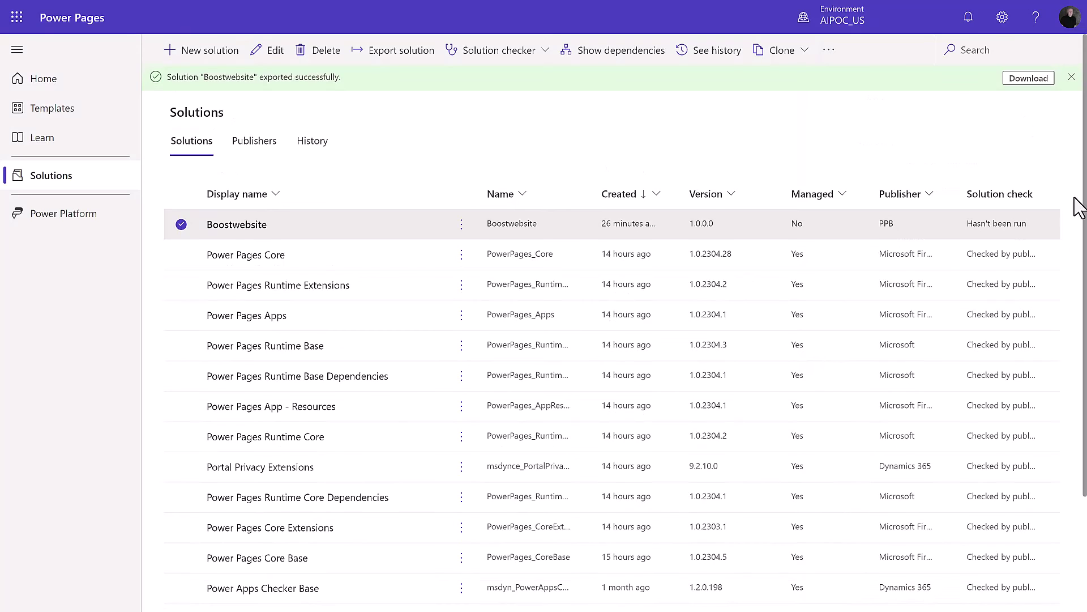
left_click(1027, 80)
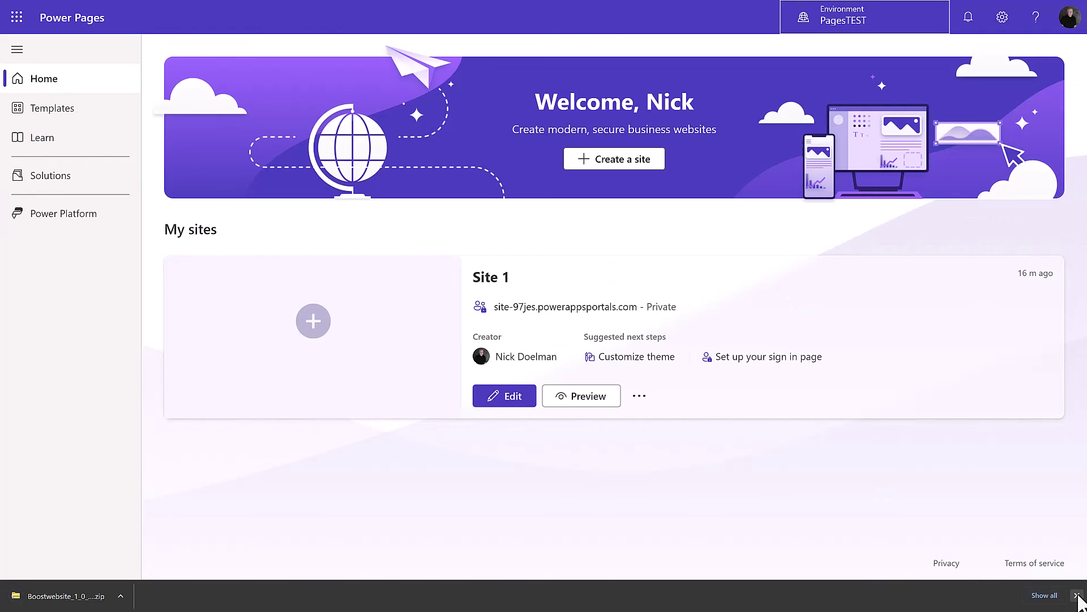
In PagesTEST, import the downloaded Boostwebsite 1.0.0.1 managed zip from the Solutions list.
left_click(1076, 594)
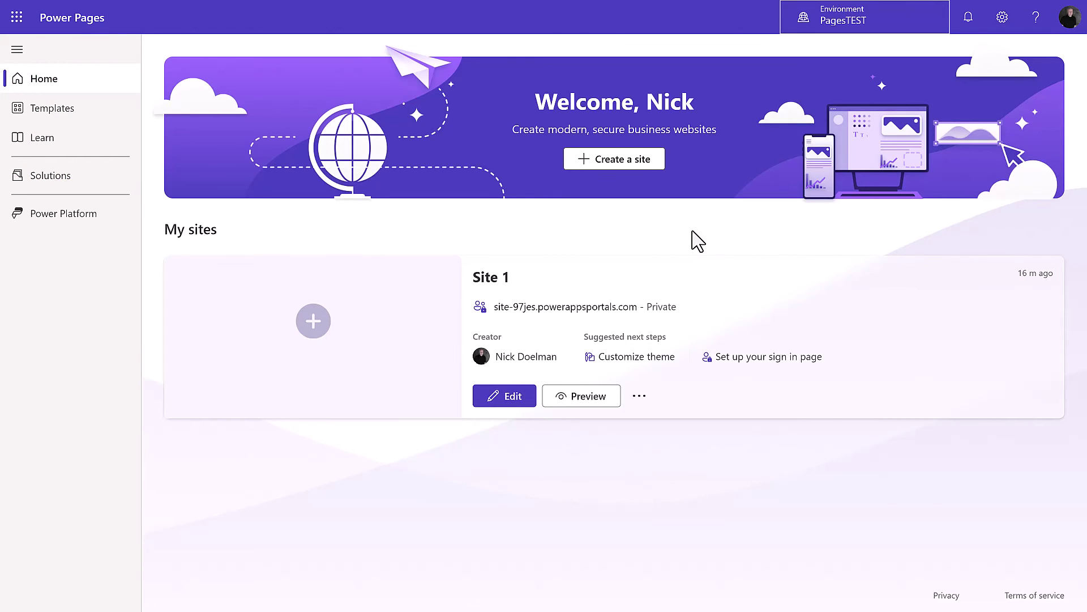
left_click(73, 187)
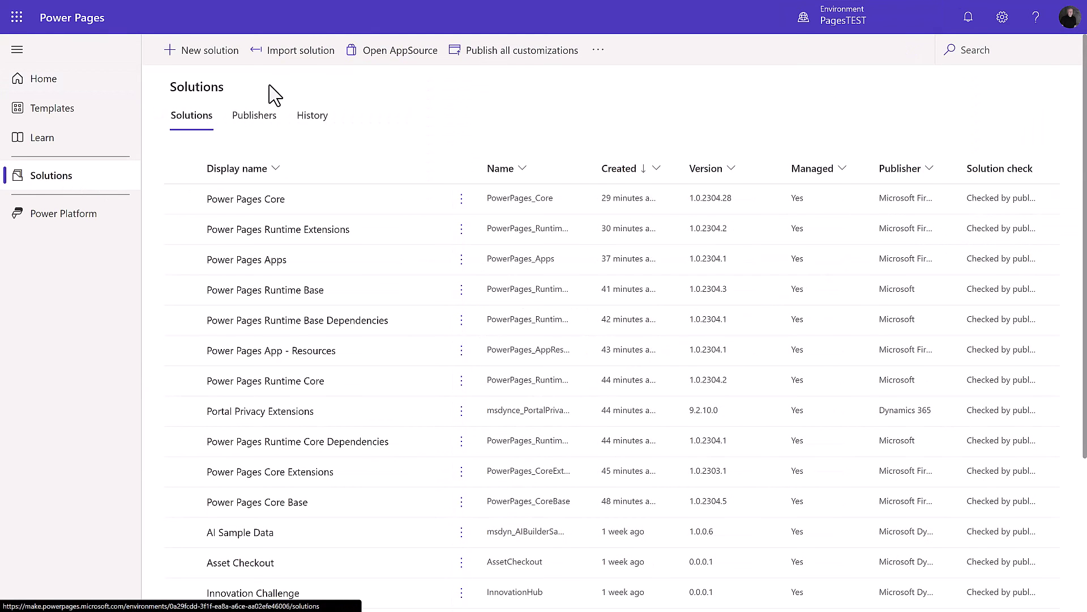
left_click(304, 54)
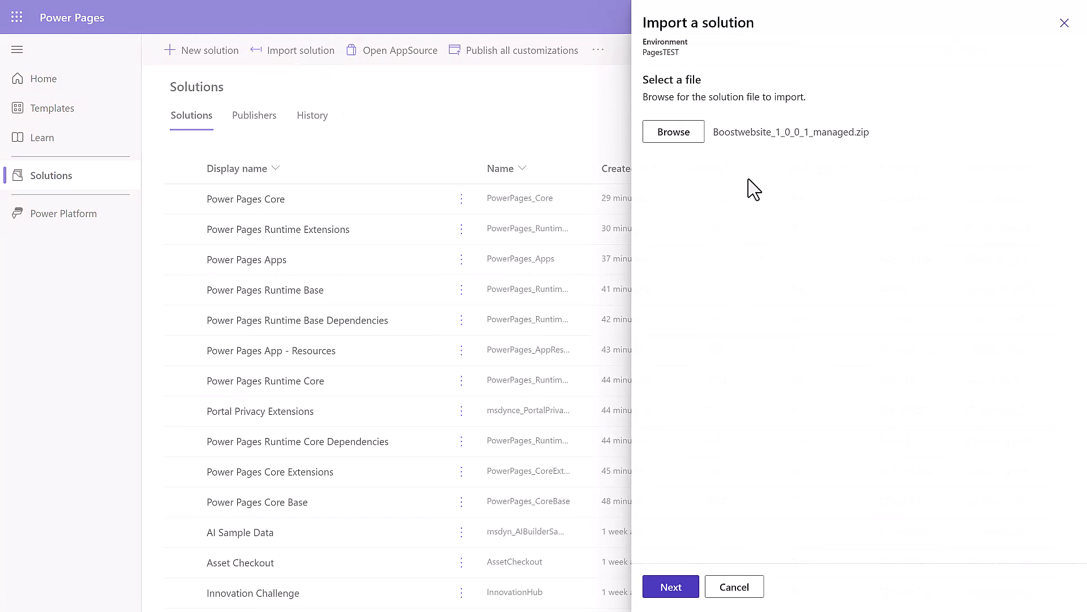
left_click(671, 587)
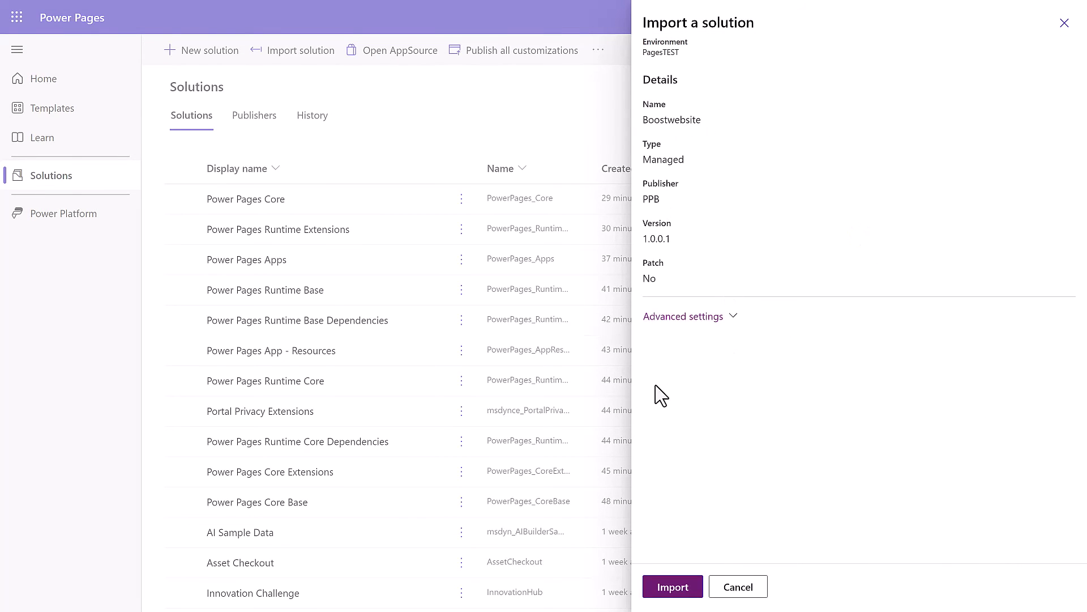
left_click(683, 588)
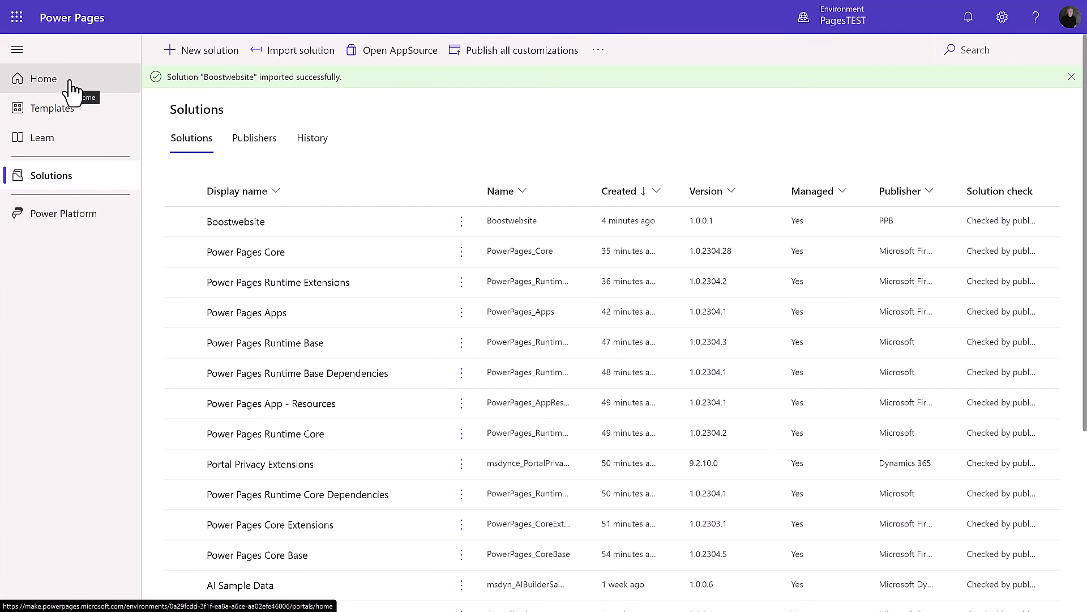
From the Power Pages home sites list, open Site 1's Admin center details.
left_click(71, 82)
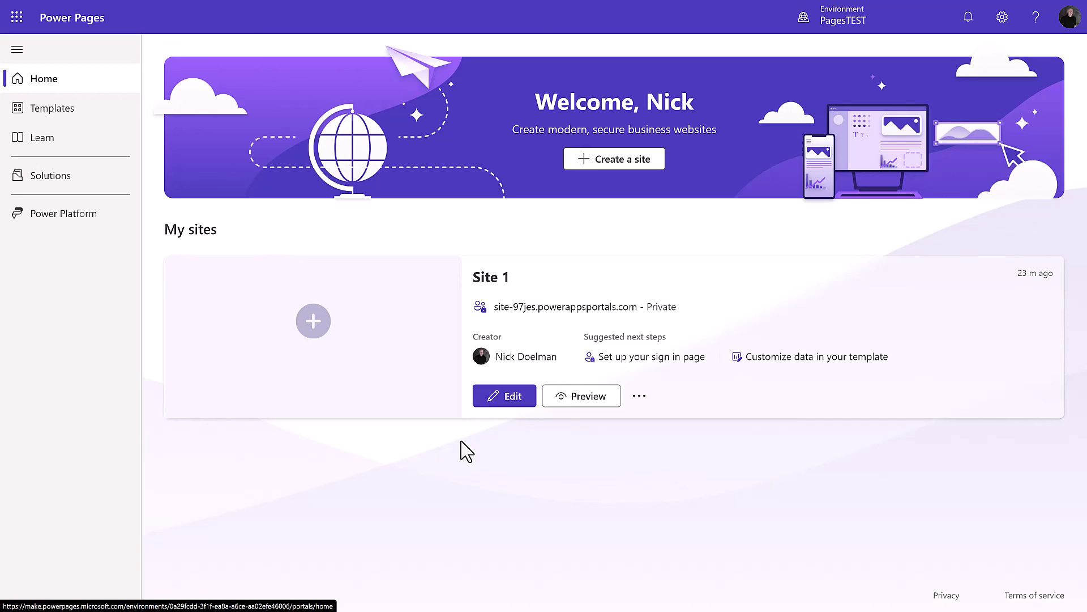
left_click(640, 396)
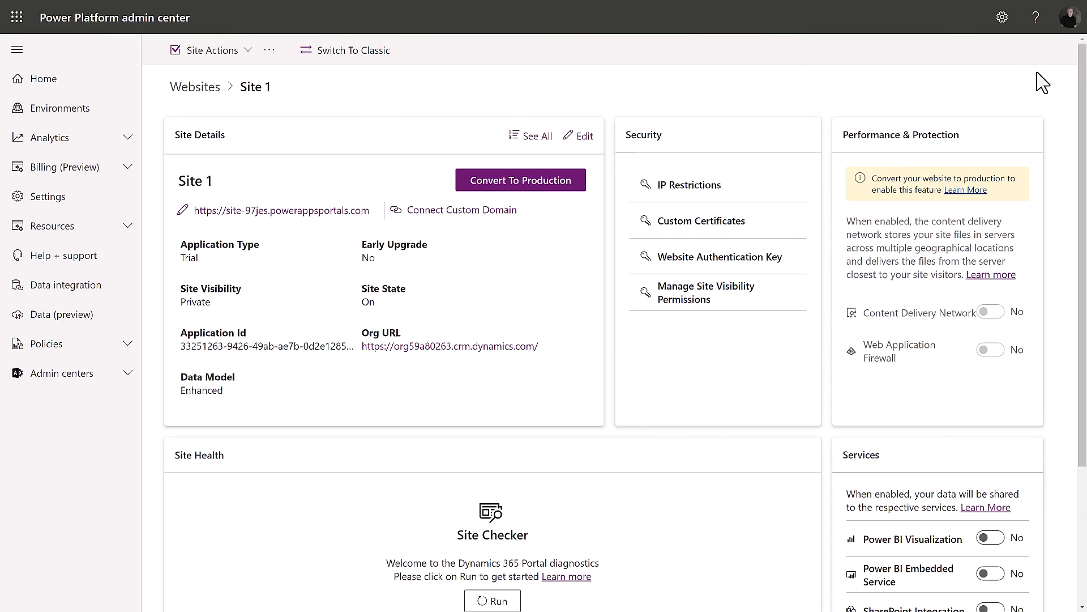
Change Site 1's Website Record to 'Site 1 - site-r6tan' and save the site details.
left_click(583, 139)
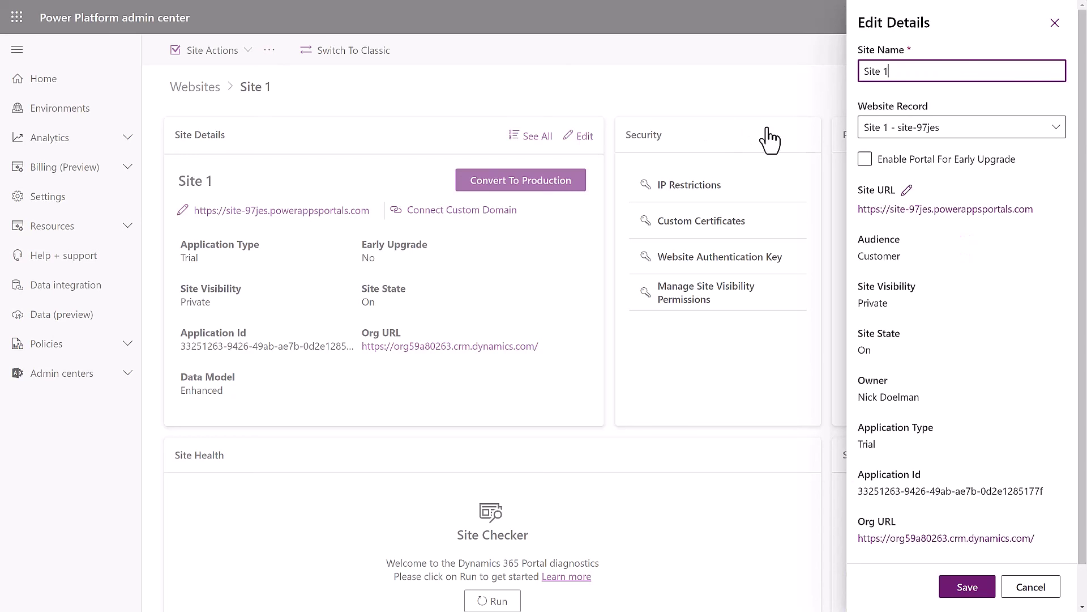
left_click(1000, 142)
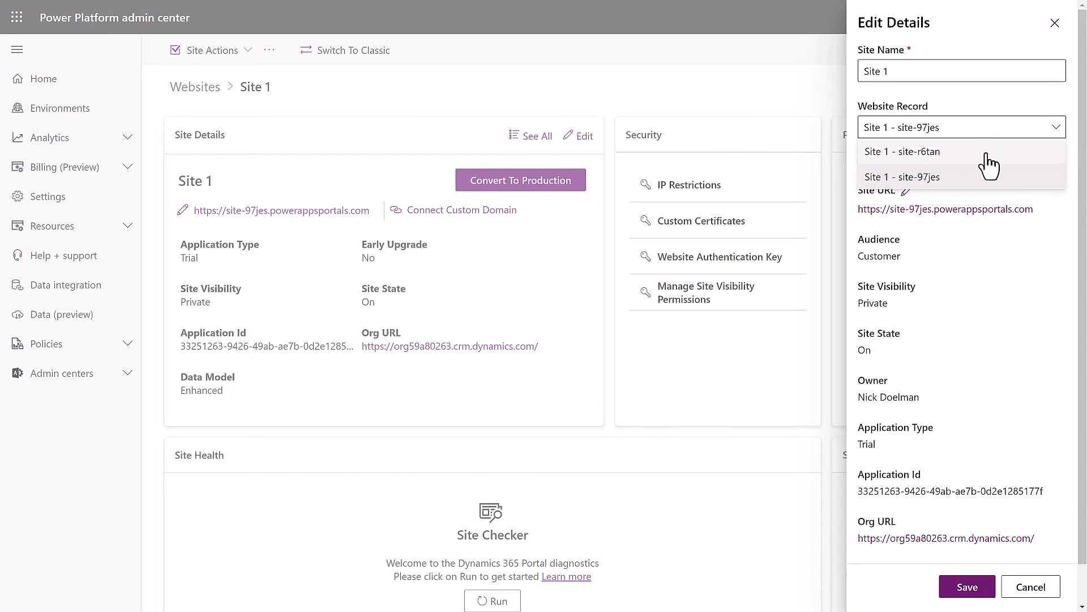
left_click(987, 151)
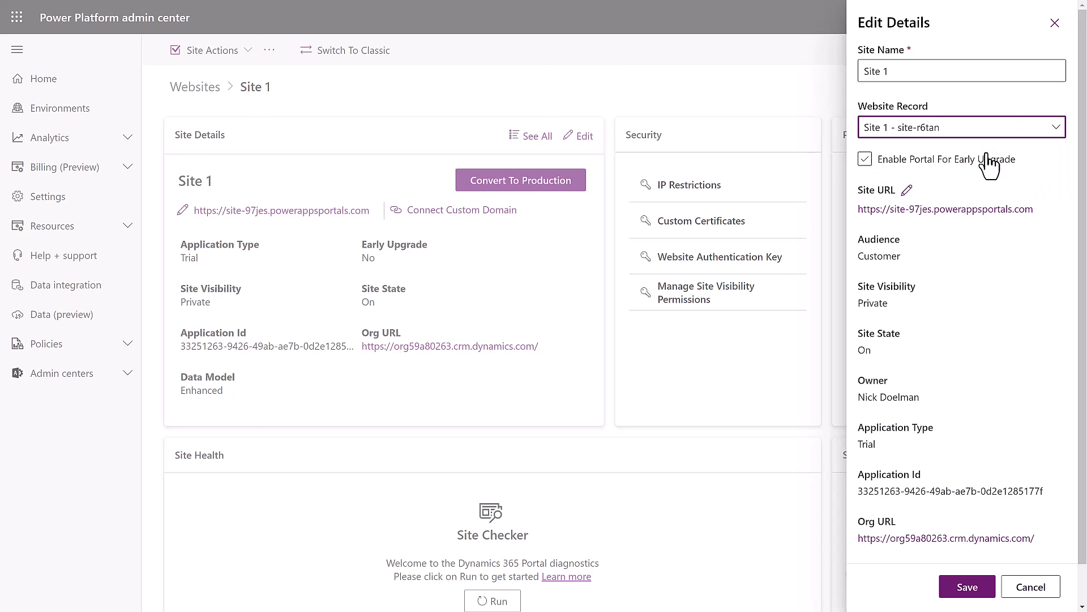
left_click(968, 588)
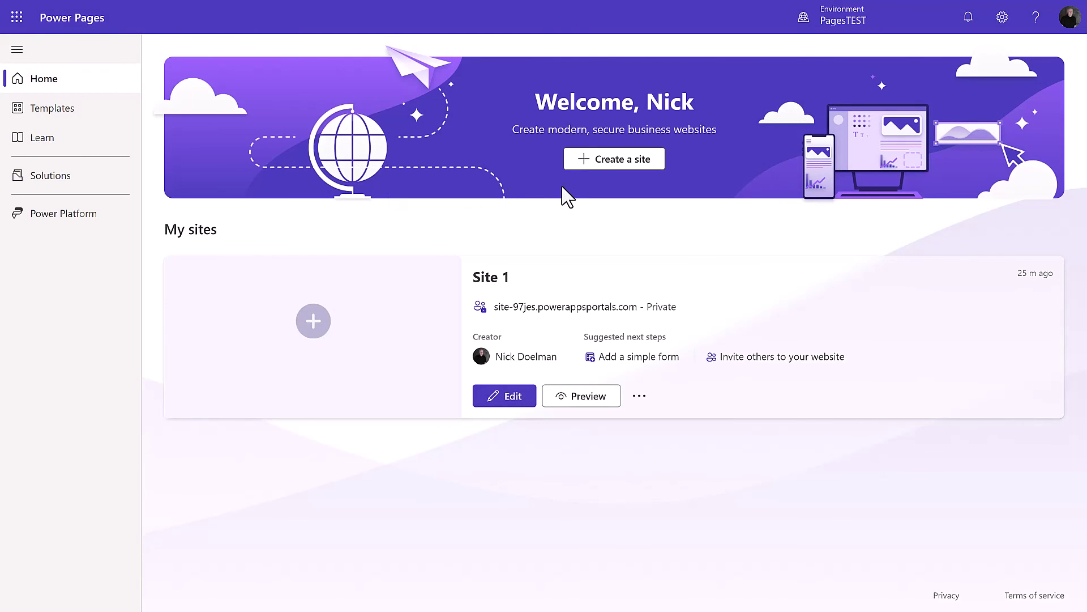
Edit Site 1 to view the imported Power Platform BOOST! home page in the design studio.
left_click(515, 398)
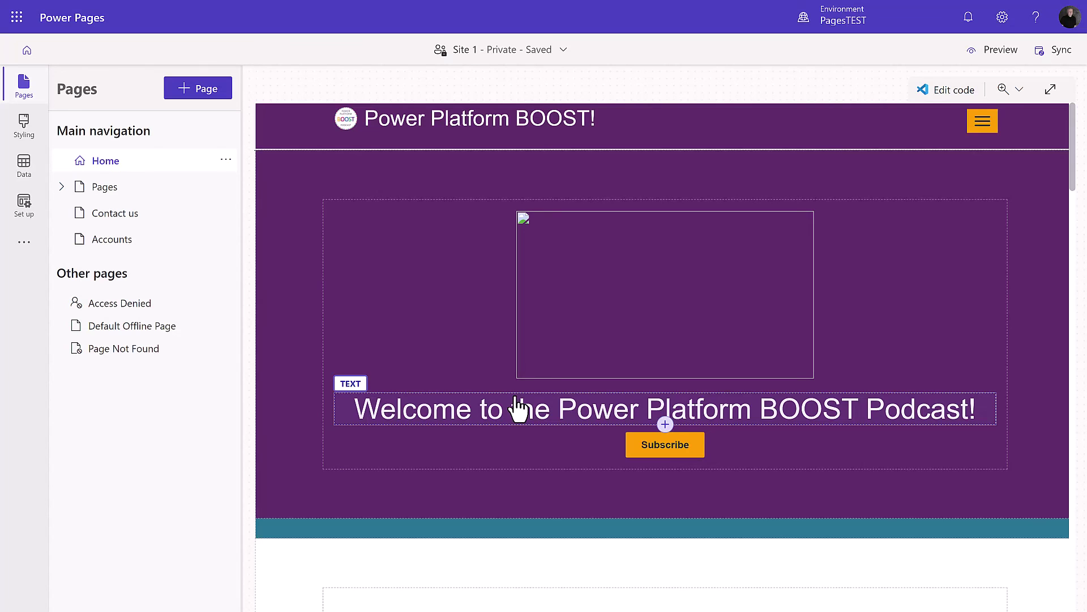